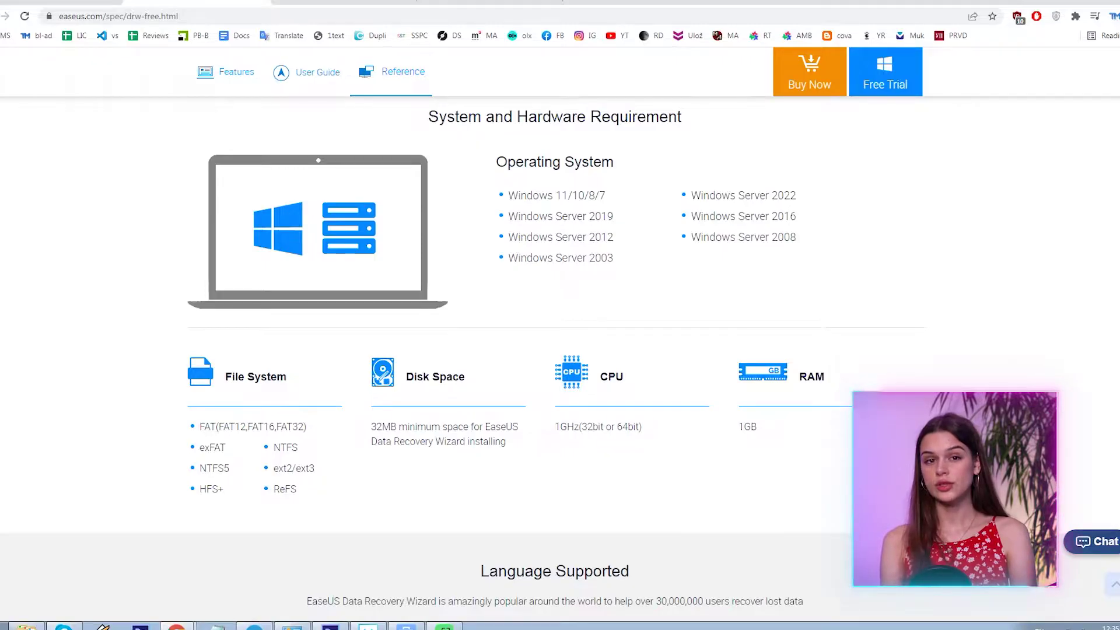
Scroll down to the Storage Devices Supported section, which lists PC/laptop through RAID.
{"action": "scroll", "coordinate": [435, 296], "scroll_direction": "down", "scroll_amount": 5}
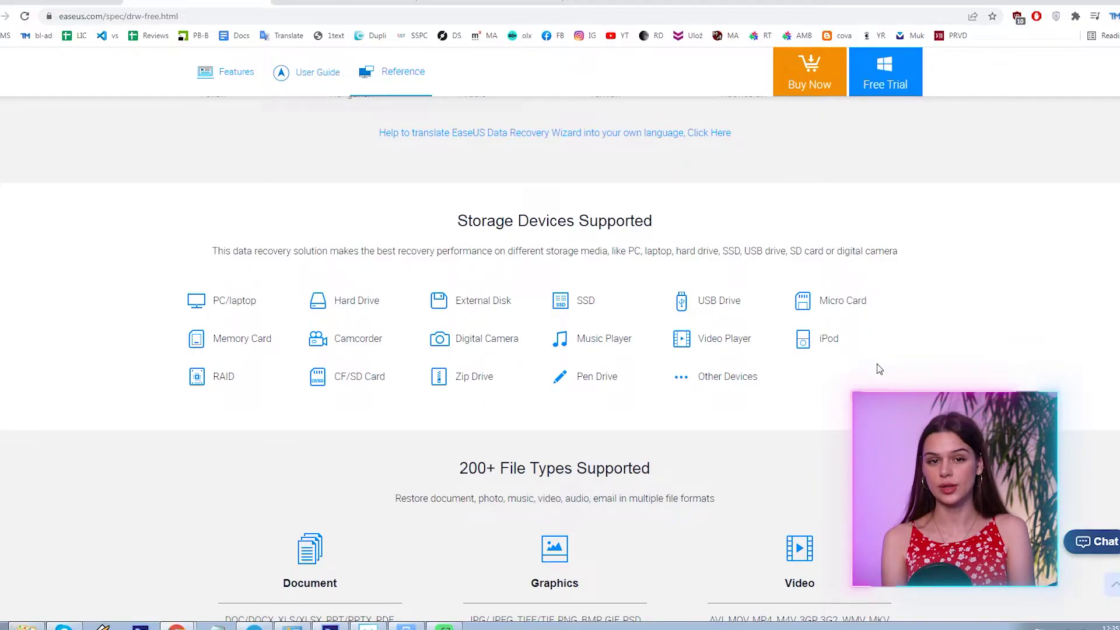
Scroll to the 200+ File Types grid and highlight the Document, Video, Graphics, Audio, Email and Other formats.
{"action": "scroll", "coordinate": [877, 364], "scroll_direction": "down", "scroll_amount": 1}
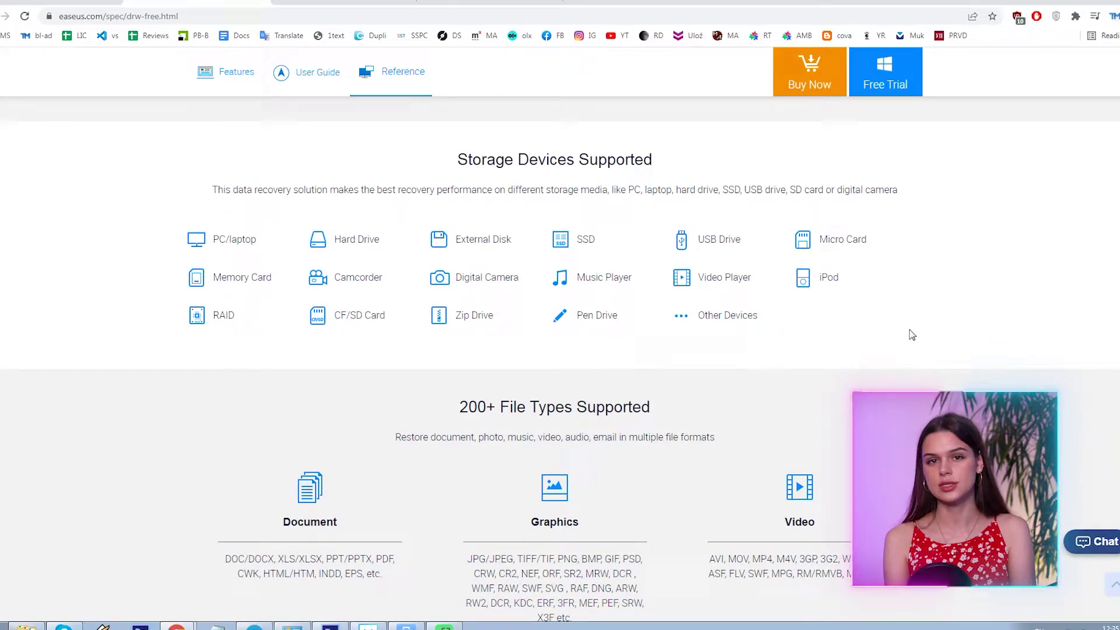
{"action": "scroll", "coordinate": [912, 334], "scroll_direction": "down", "scroll_amount": 1}
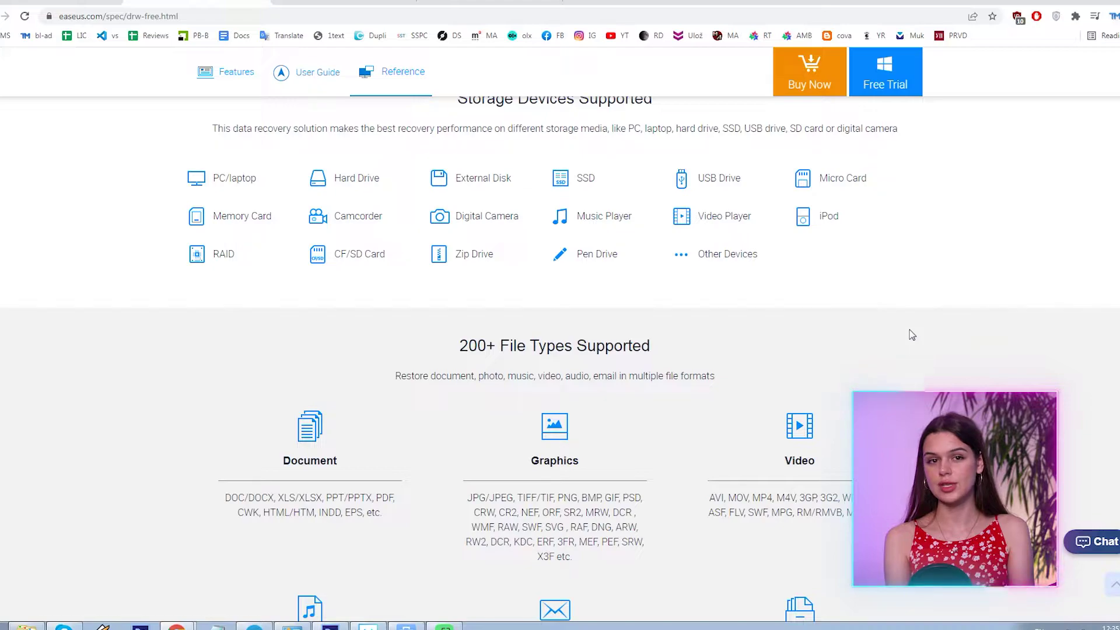
{"action": "scroll", "coordinate": [912, 334], "scroll_direction": "down", "scroll_amount": 3}
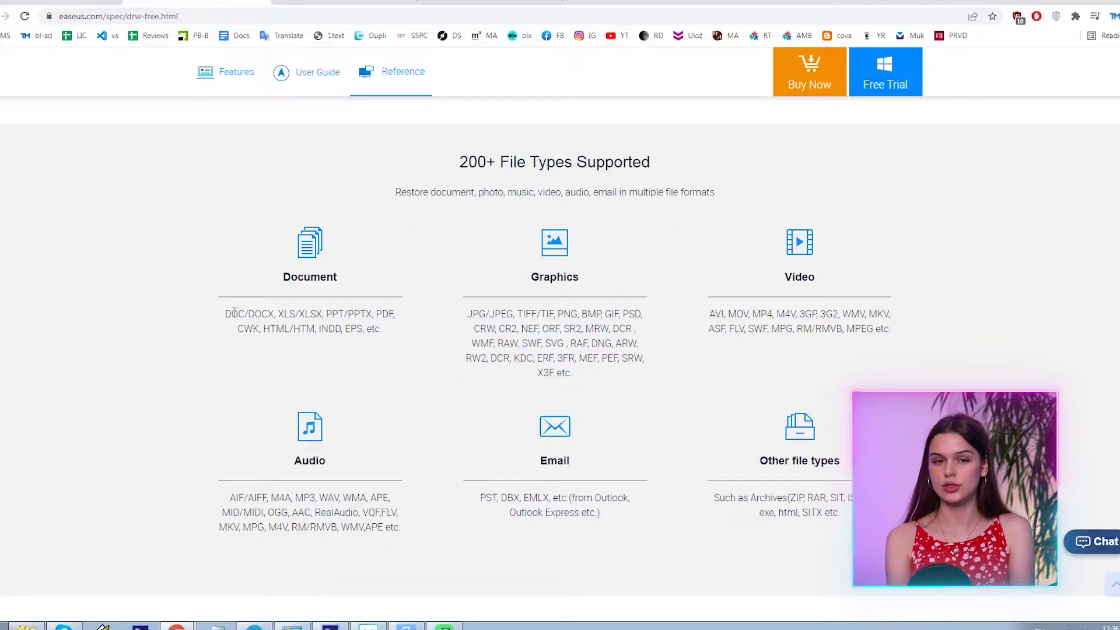
{"action": "left_click_drag", "start_coordinate": [228, 313], "coordinate": [394, 333]}
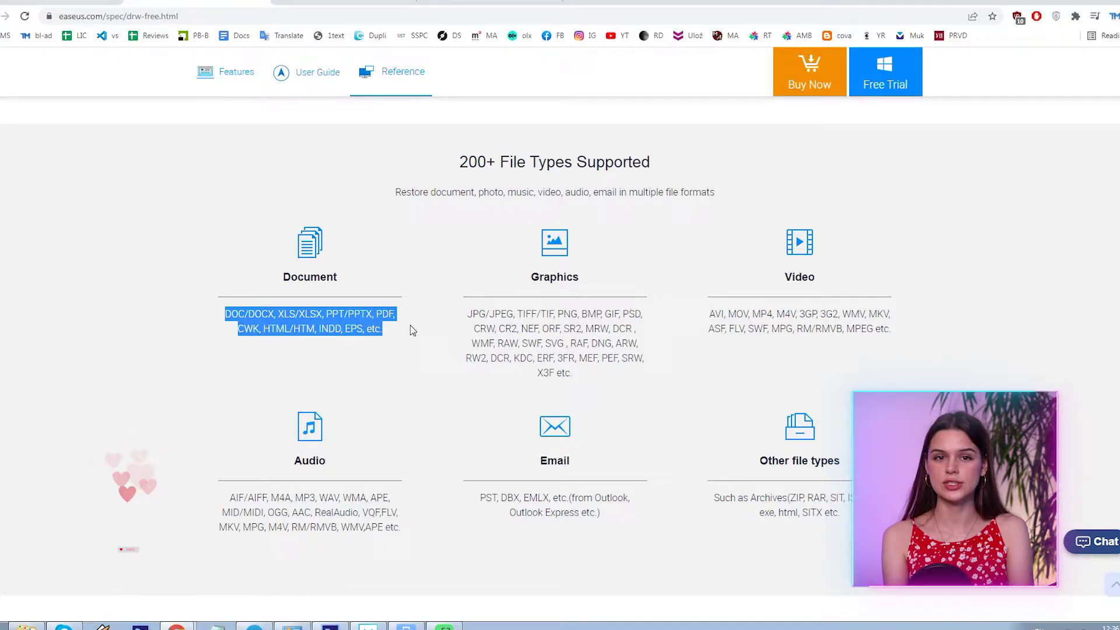
{"action": "left_click_drag", "start_coordinate": [707, 313], "coordinate": [920, 337]}
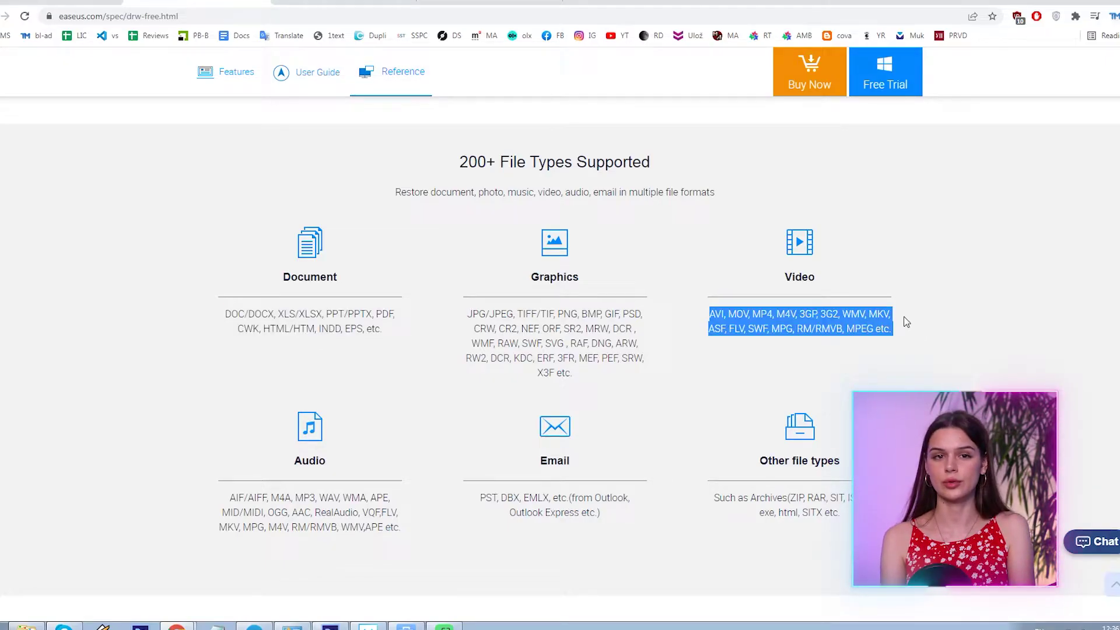
{"action": "left_click_drag", "start_coordinate": [225, 313], "coordinate": [665, 361]}
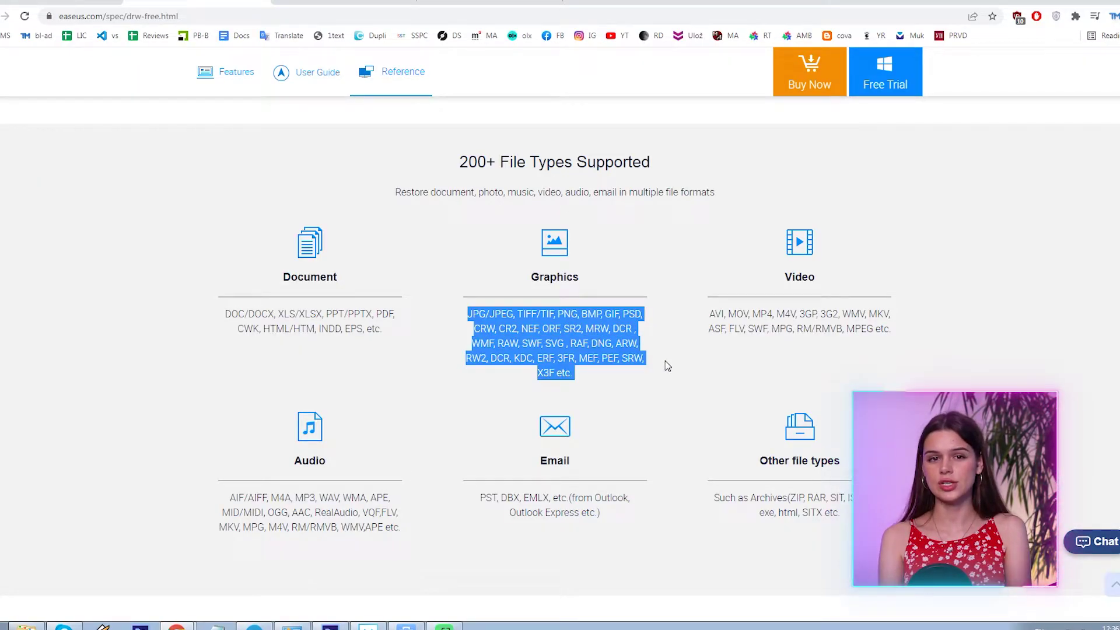
{"action": "left_click_drag", "start_coordinate": [709, 313], "coordinate": [892, 330]}
{"action": "left_click_drag", "start_coordinate": [229, 497], "coordinate": [409, 534]}
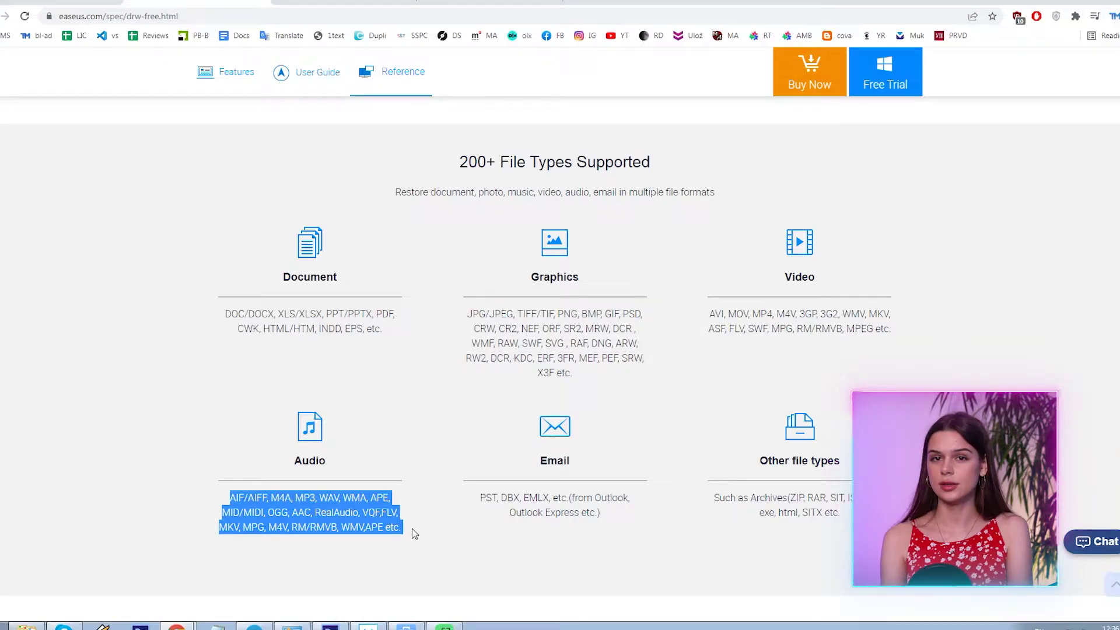
{"action": "left_click_drag", "start_coordinate": [484, 497], "coordinate": [645, 519]}
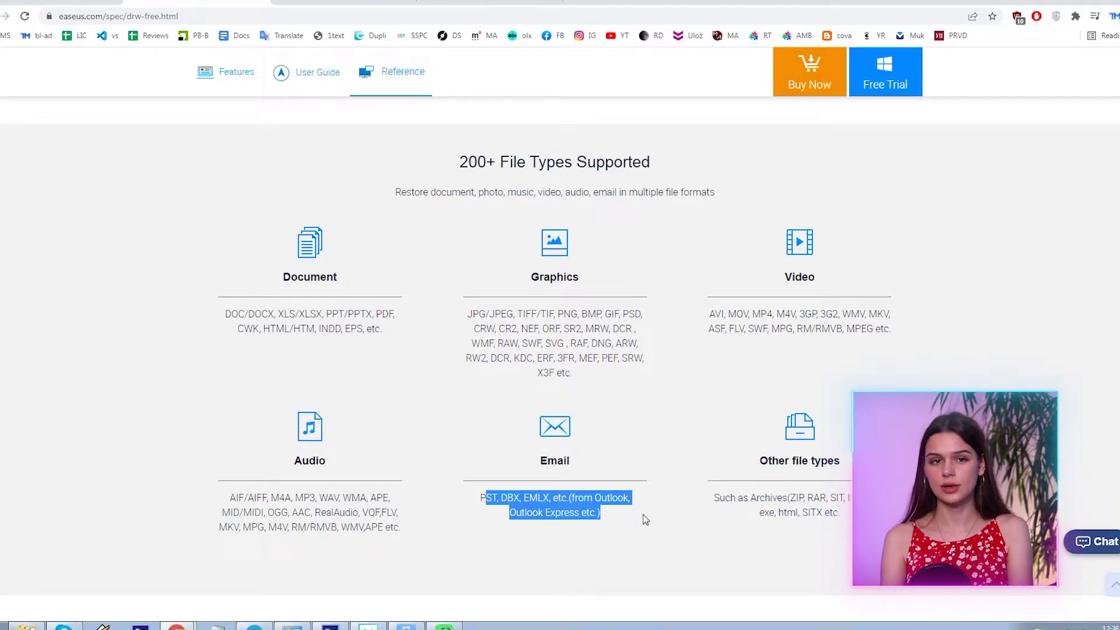
{"action": "left_click_drag", "start_coordinate": [718, 497], "coordinate": [840, 515]}
Scroll through the Support All Data Loss Scenarios section and footer, then back up.
{"action": "scroll", "coordinate": [560, 359], "scroll_direction": "down", "scroll_amount": 8}
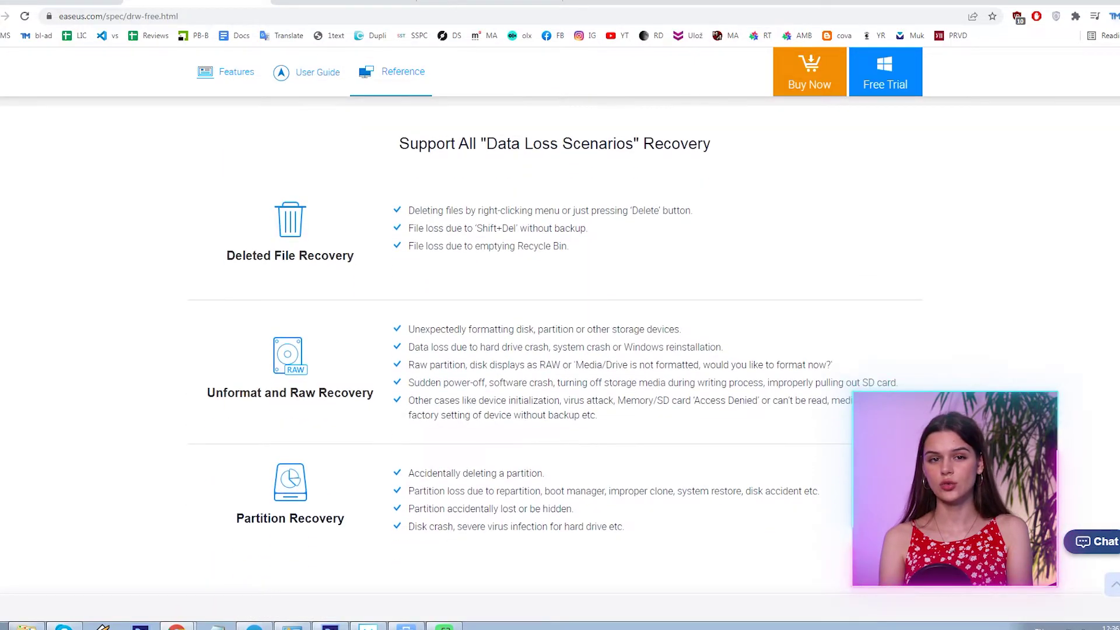
{"action": "scroll", "coordinate": [561, 342], "scroll_direction": "down", "scroll_amount": 3}
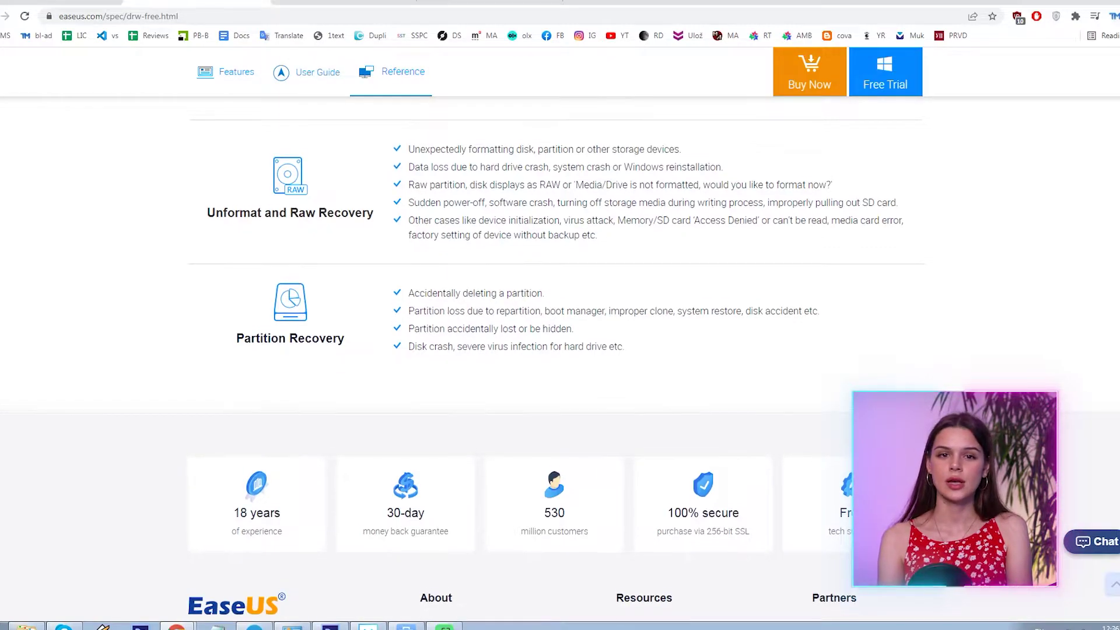
{"action": "scroll", "coordinate": [560, 359], "scroll_direction": "up", "scroll_amount": 4}
{"action": "scroll", "coordinate": [560, 359], "scroll_direction": "up", "scroll_amount": 1}
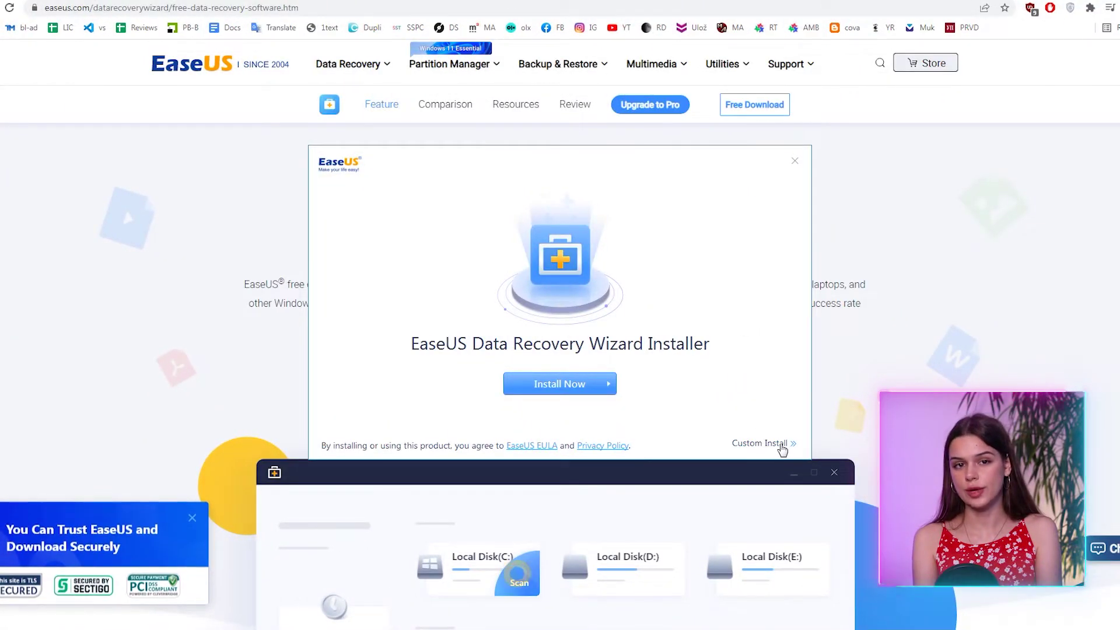
Review the Custom Install language and path options, then install Data Recovery Wizard Free.
{"action": "left_click", "coordinate": [782, 445]}
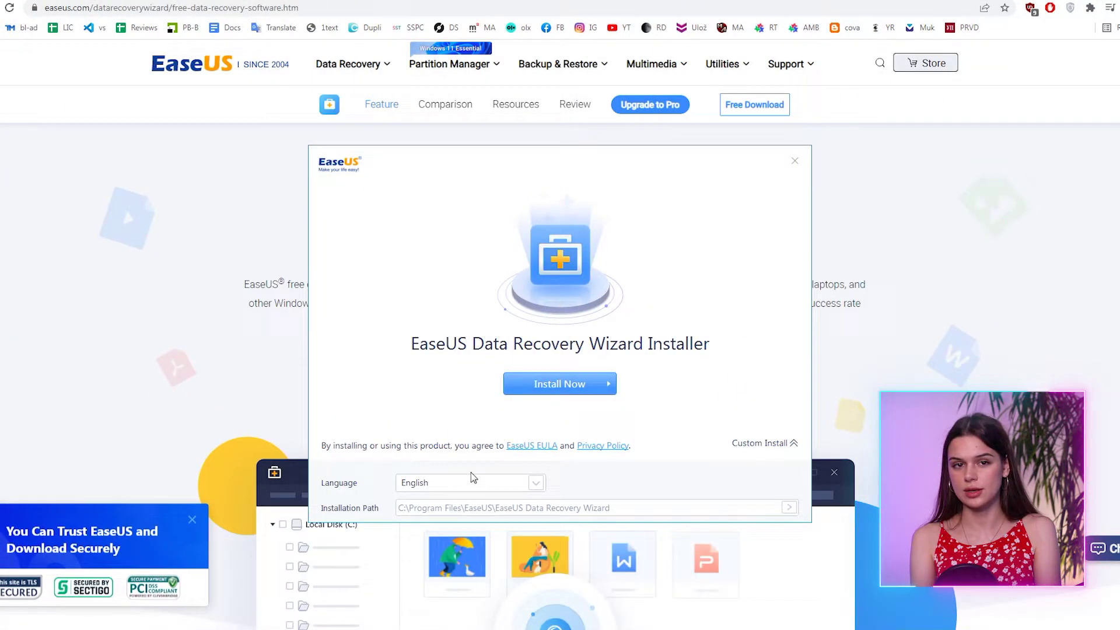
{"action": "left_click", "coordinate": [454, 487]}
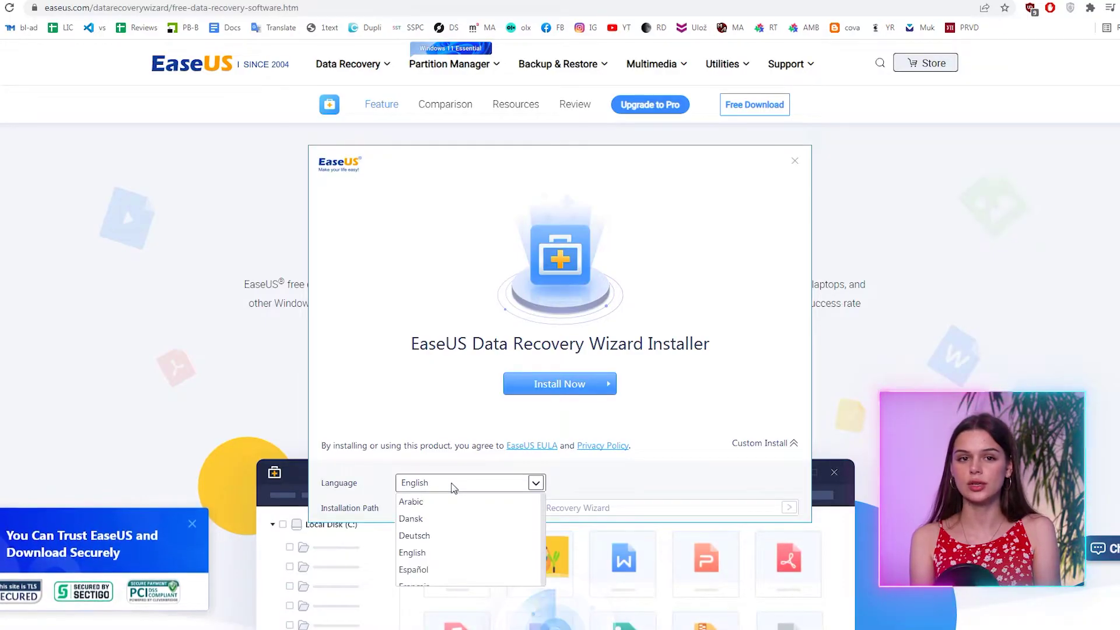
{"action": "left_click", "coordinate": [555, 385]}
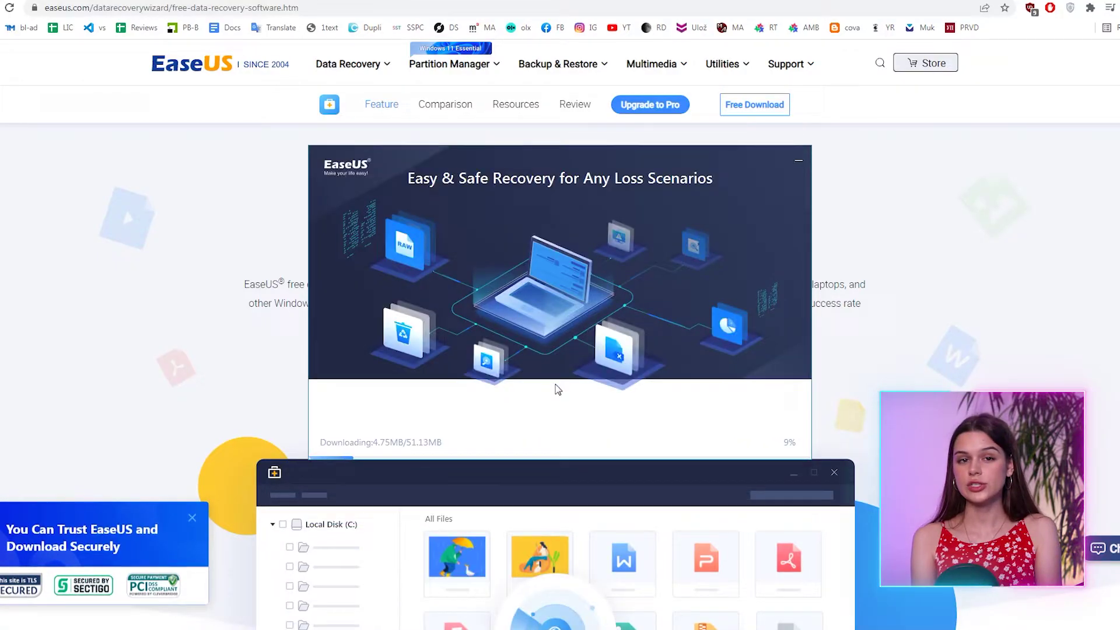
{"action": "left_click_drag", "start_coordinate": [520, 153], "coordinate": [519, 142]}
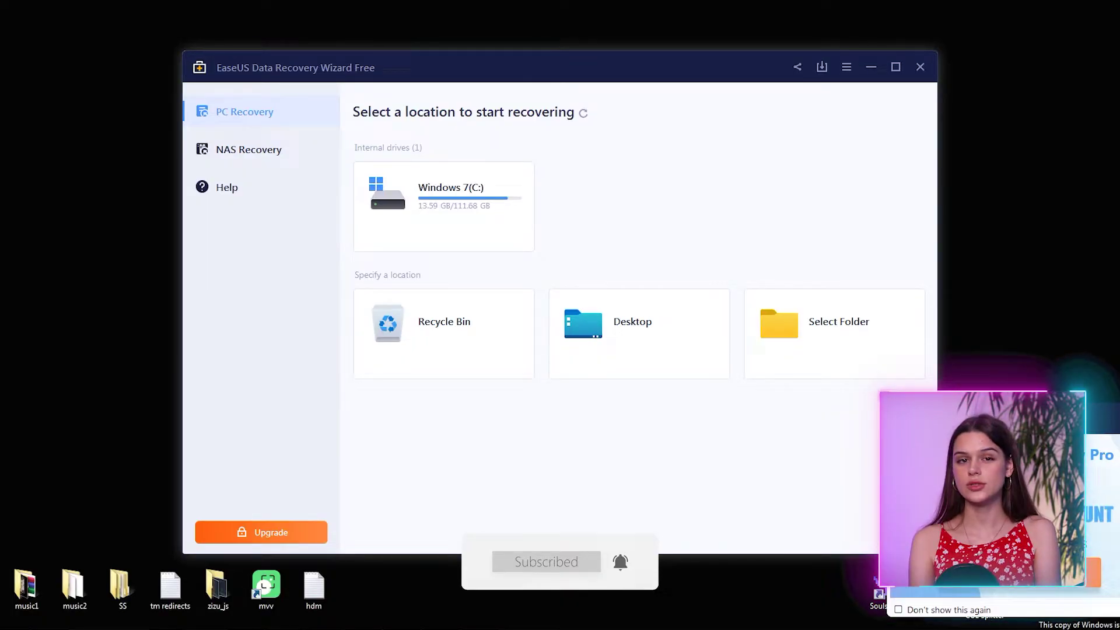
Move the window aside, refresh the recovery locations, and check whether NAS Recovery is available.
{"action": "left_click_drag", "start_coordinate": [527, 70], "coordinate": [497, 46]}
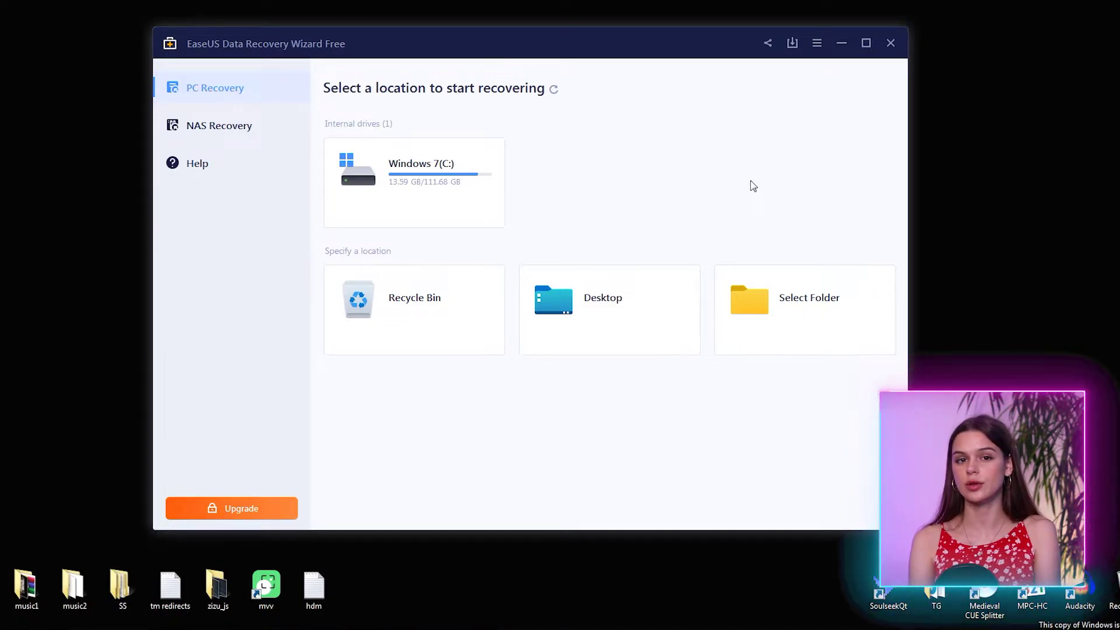
{"action": "mouse_move", "coordinate": [610, 297]}
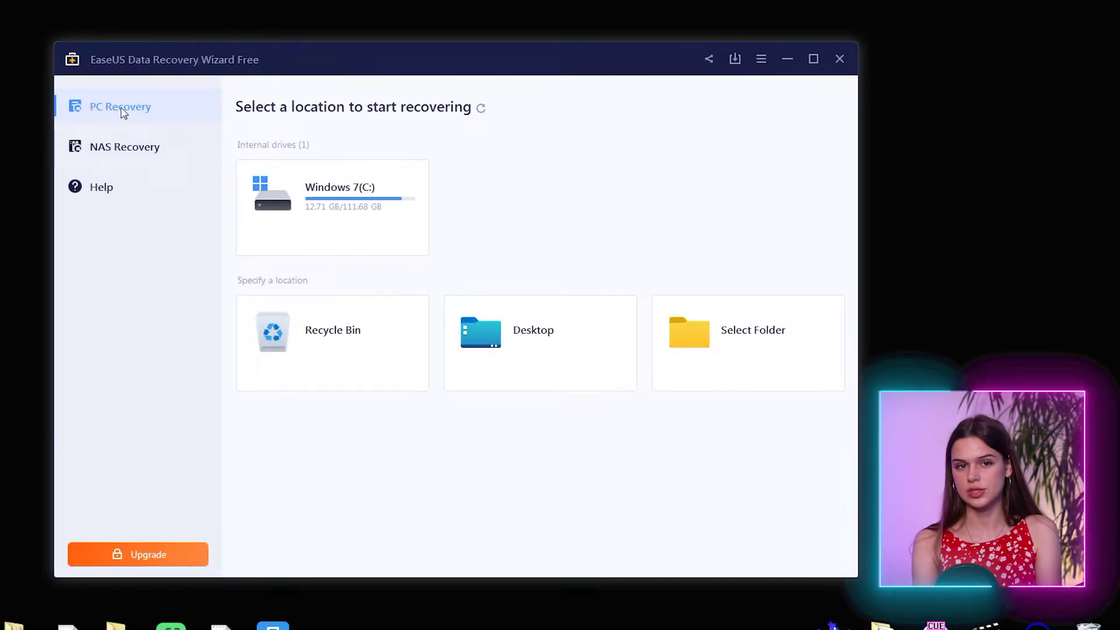
{"action": "left_click", "coordinate": [480, 110]}
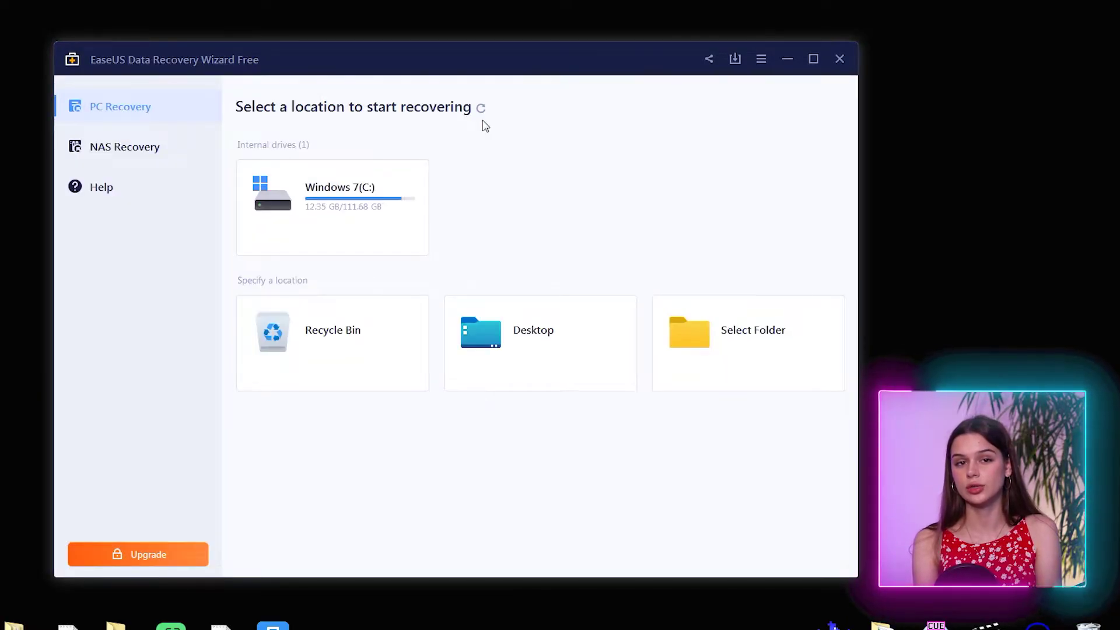
{"action": "left_click", "coordinate": [119, 151]}
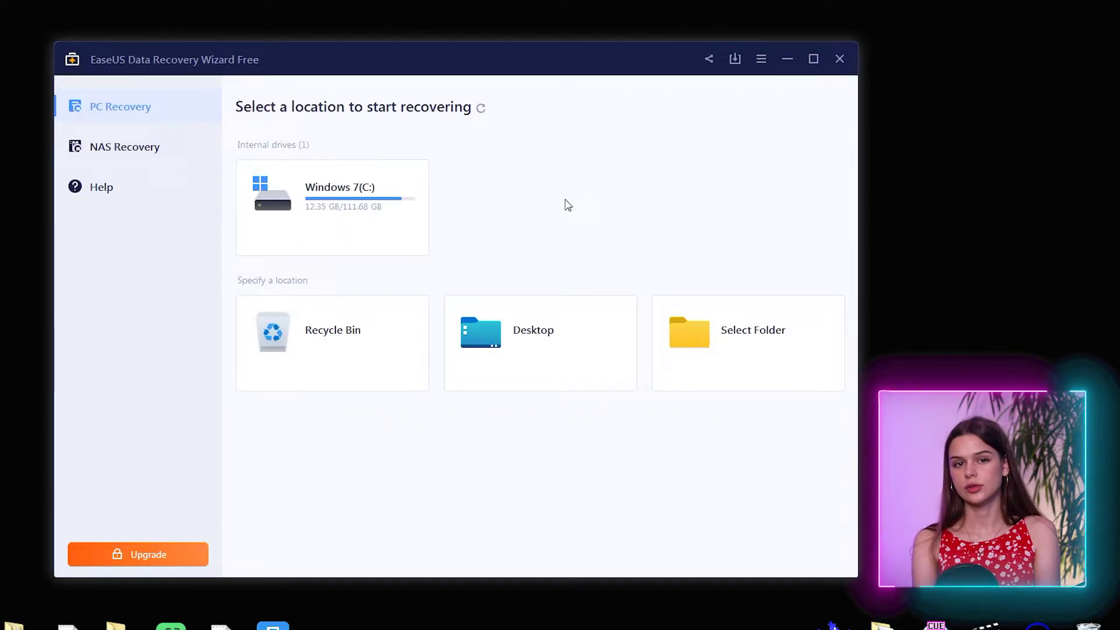
{"action": "mouse_move", "coordinate": [385, 203]}
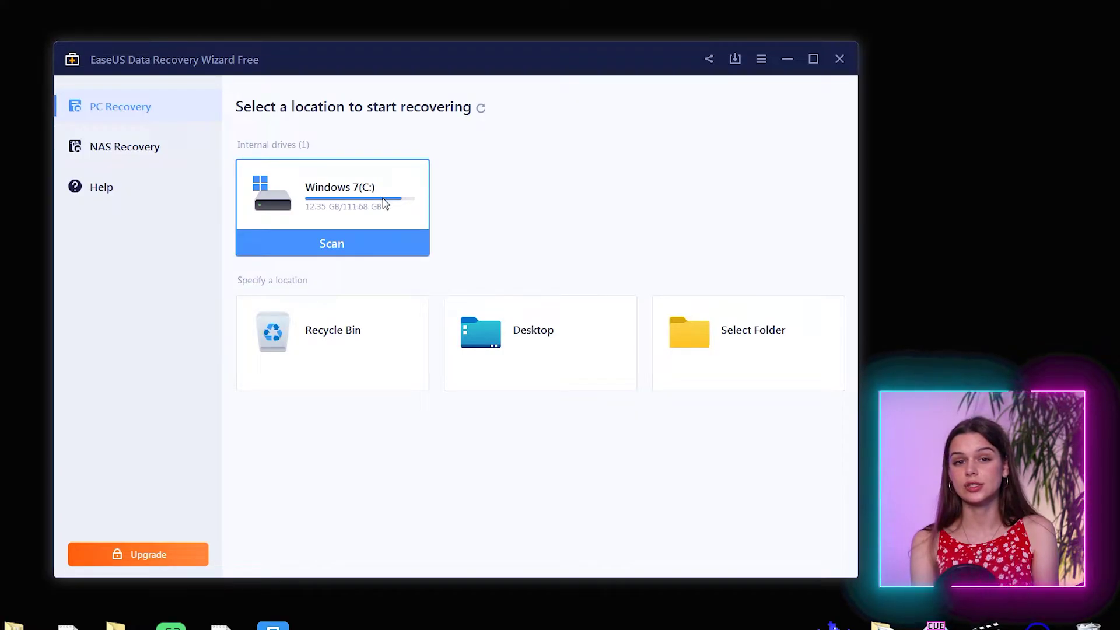
{"action": "mouse_move", "coordinate": [713, 342]}
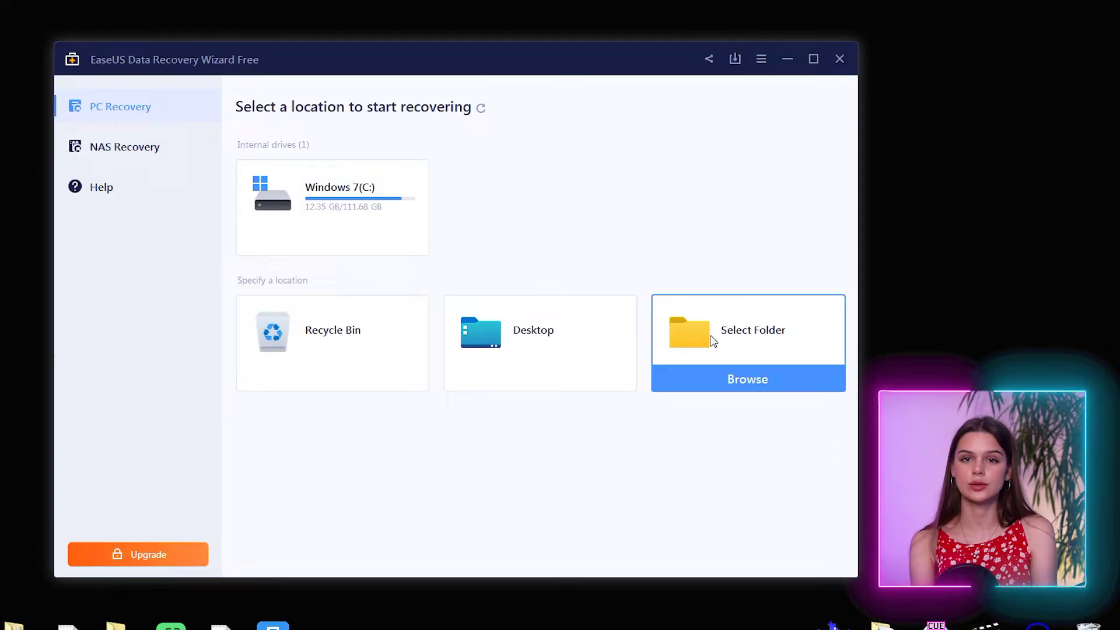
{"action": "left_click", "coordinate": [765, 380]}
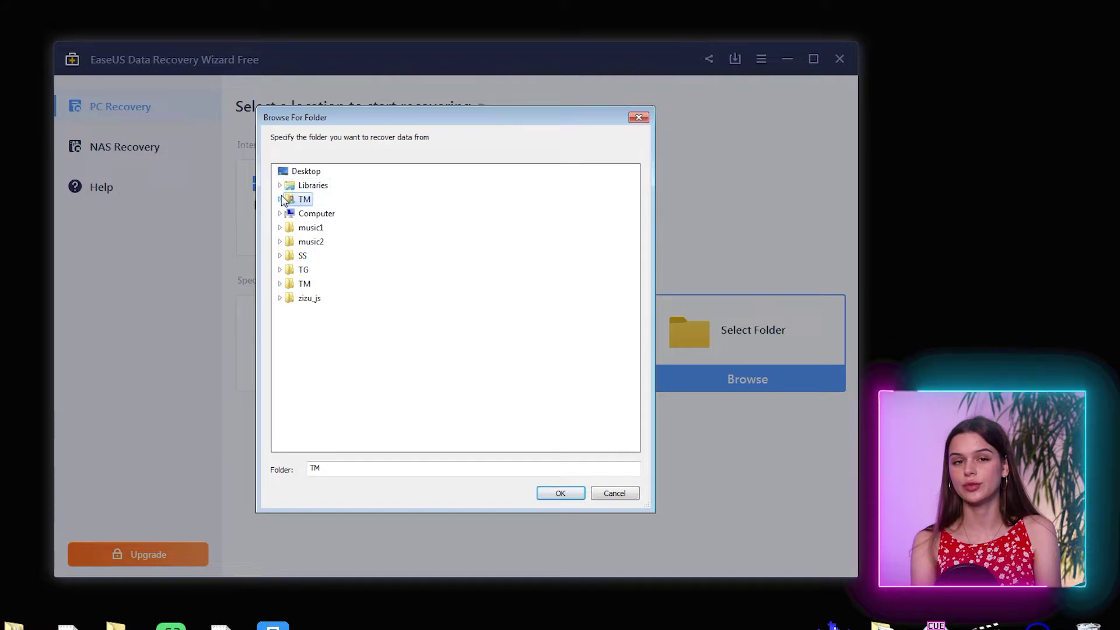
{"action": "left_click", "coordinate": [281, 214]}
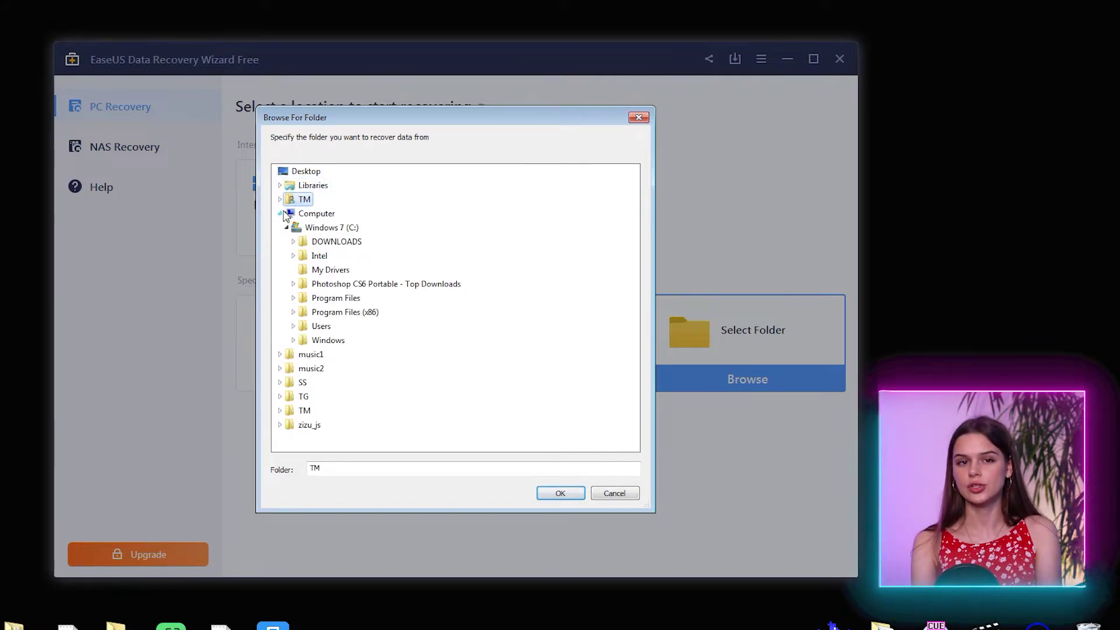
{"action": "left_click", "coordinate": [614, 493]}
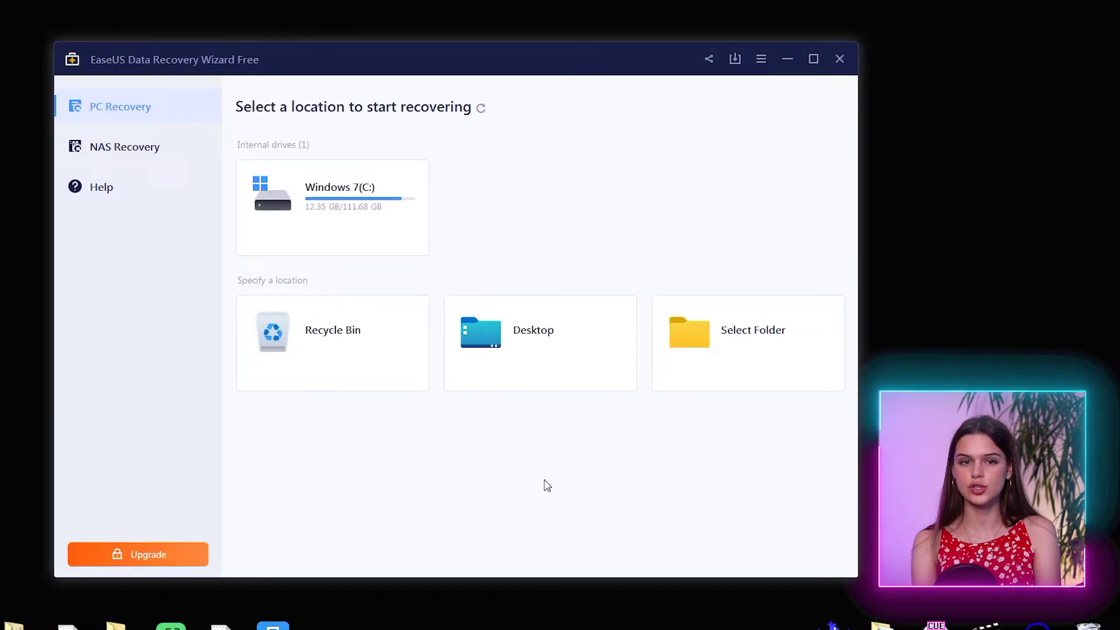
{"action": "mouse_move", "coordinate": [555, 362]}
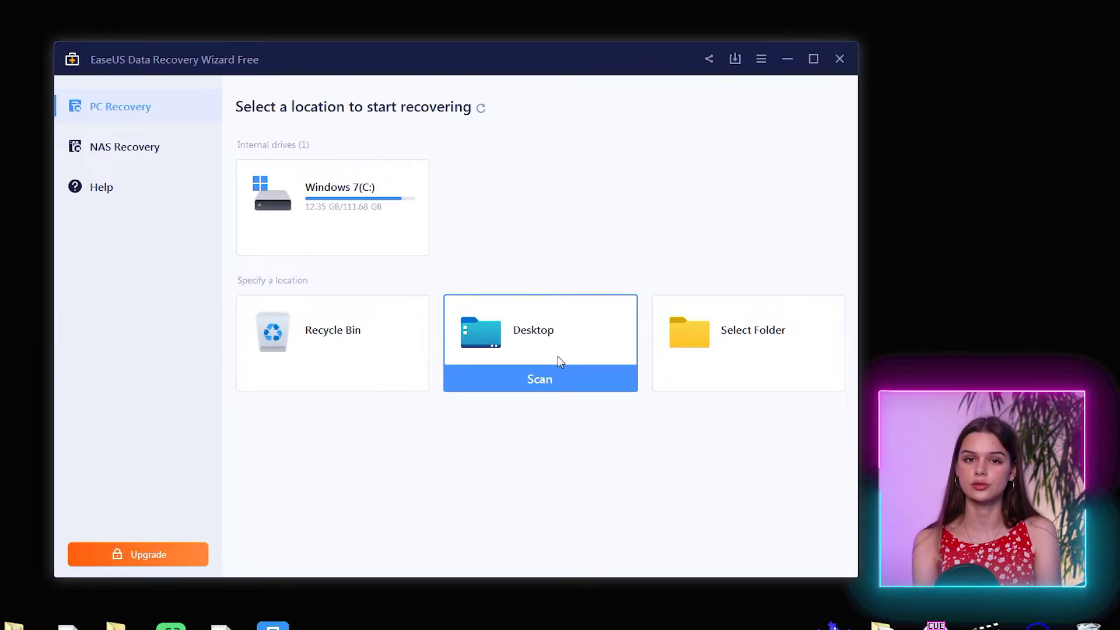
Scan the Desktop, open Deleted Files, and mark all found Pictures for recovery.
{"action": "left_click", "coordinate": [516, 381]}
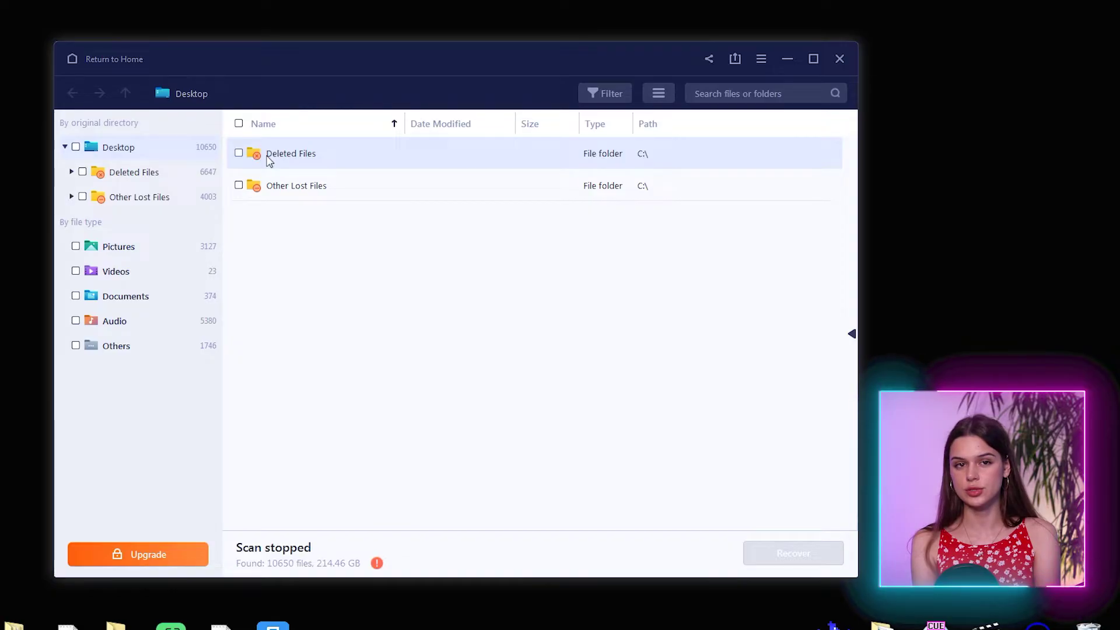
{"action": "double_click", "coordinate": [290, 160]}
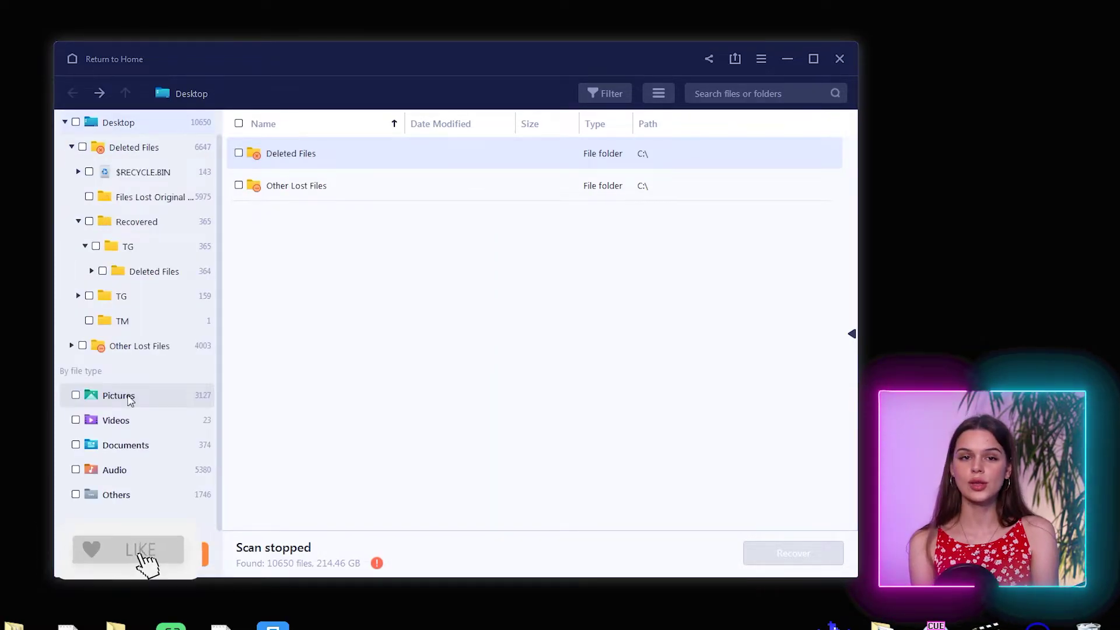
{"action": "left_click", "coordinate": [77, 396]}
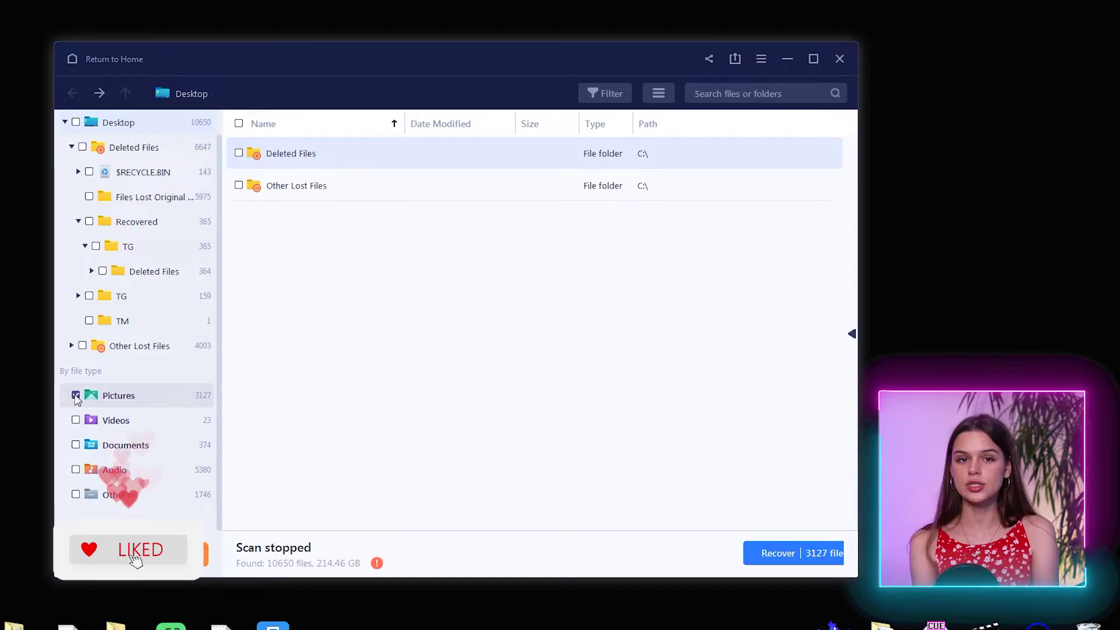
{"action": "left_click", "coordinate": [128, 396]}
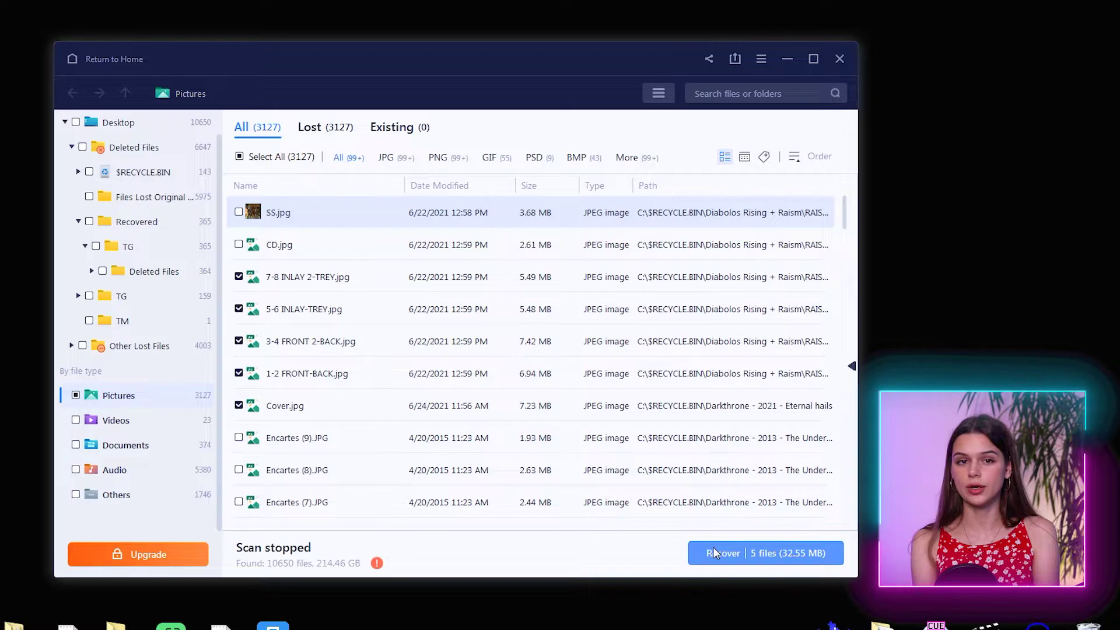
Recover the five checked pictures to the Desktop and verify them in the Desktop Pictures folder.
{"action": "left_click", "coordinate": [713, 553]}
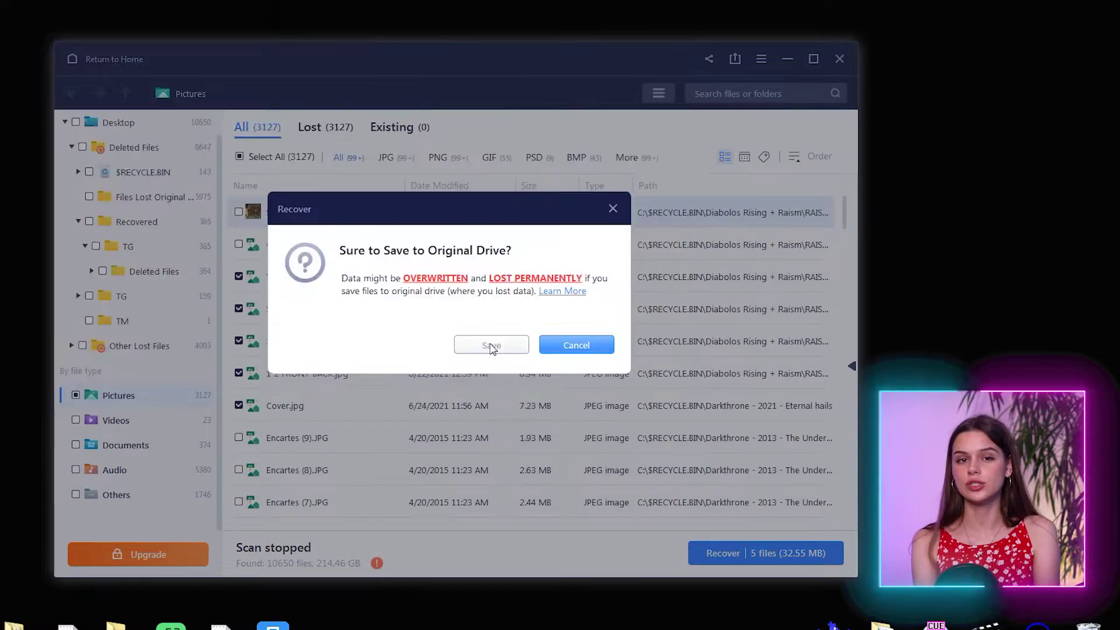
{"action": "left_click", "coordinate": [491, 346]}
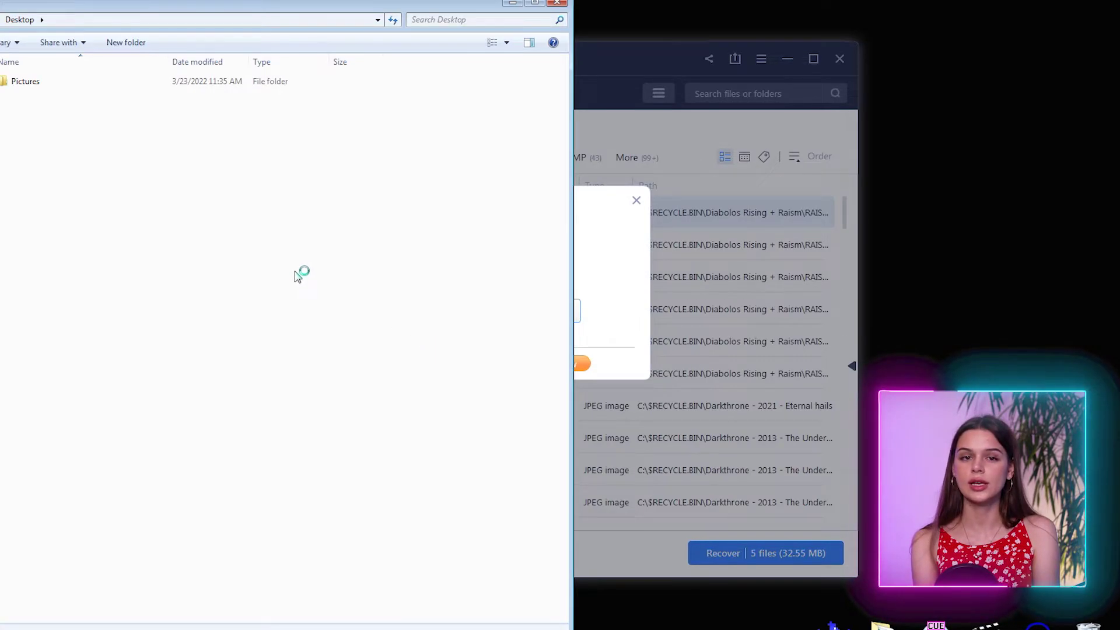
{"action": "double_click", "coordinate": [25, 81]}
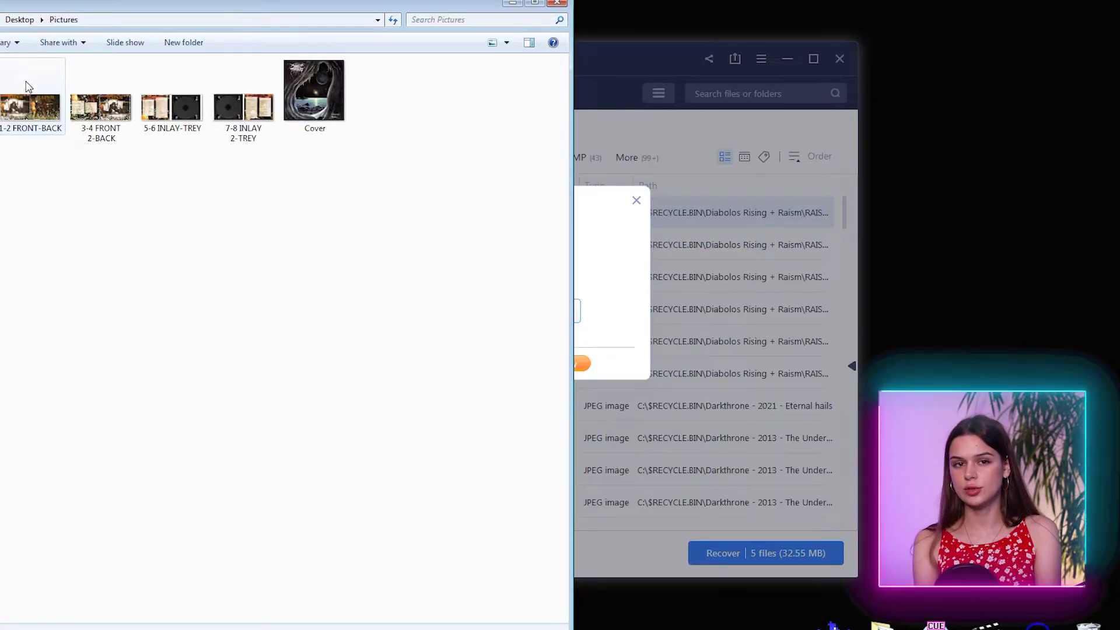
{"action": "key", "text": "BackSpace"}
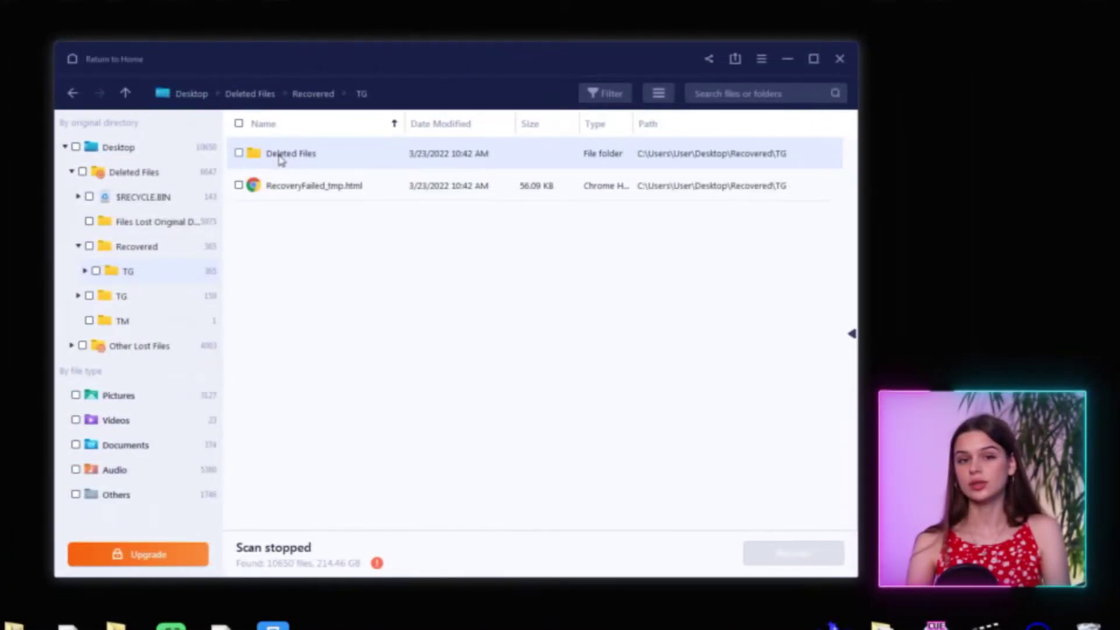
Go back to the top Desktop results level and mark all Pictures results for recovery.
{"action": "double_click", "coordinate": [277, 154]}
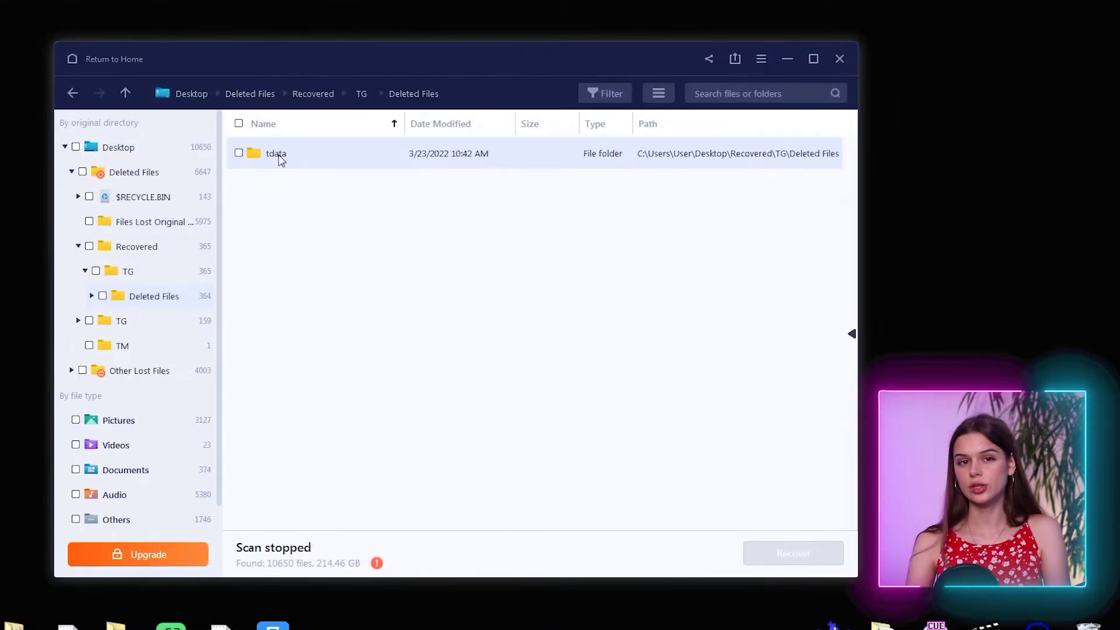
{"action": "left_click", "coordinate": [71, 94]}
{"action": "left_click", "coordinate": [71, 94]}
{"action": "left_click", "coordinate": [71, 94]}
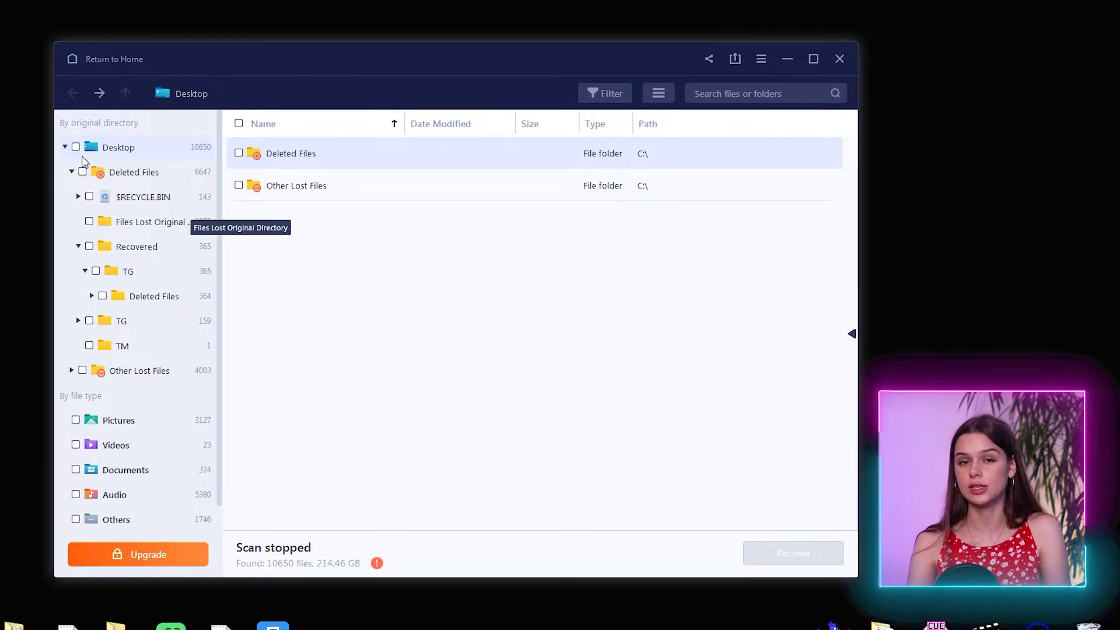
{"action": "scroll", "coordinate": [164, 301], "scroll_direction": "down", "scroll_amount": 1}
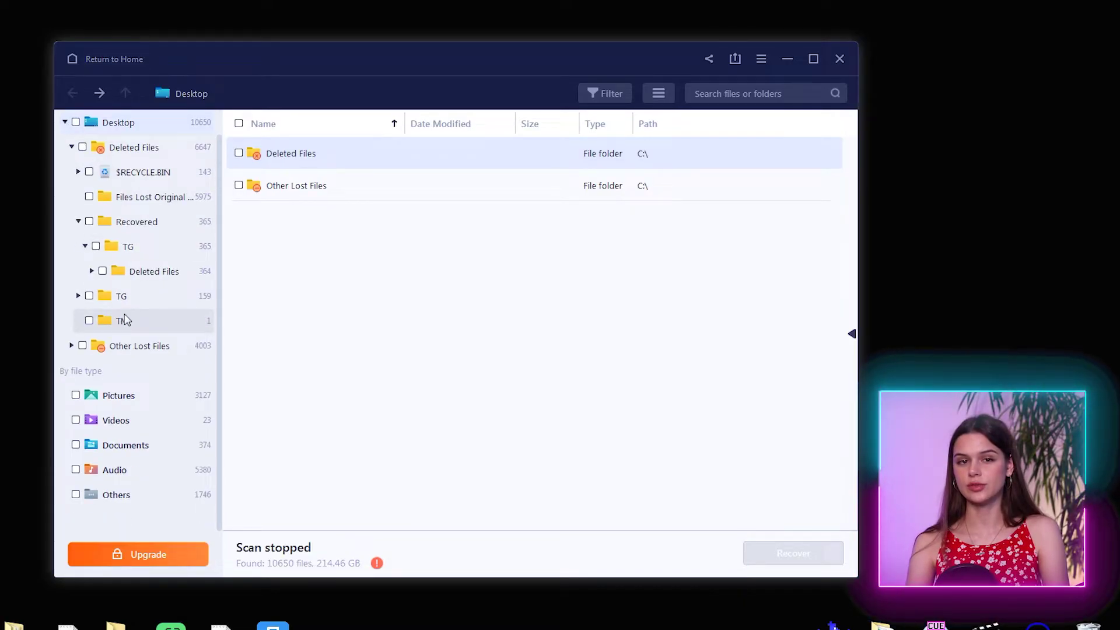
{"action": "left_click", "coordinate": [76, 396]}
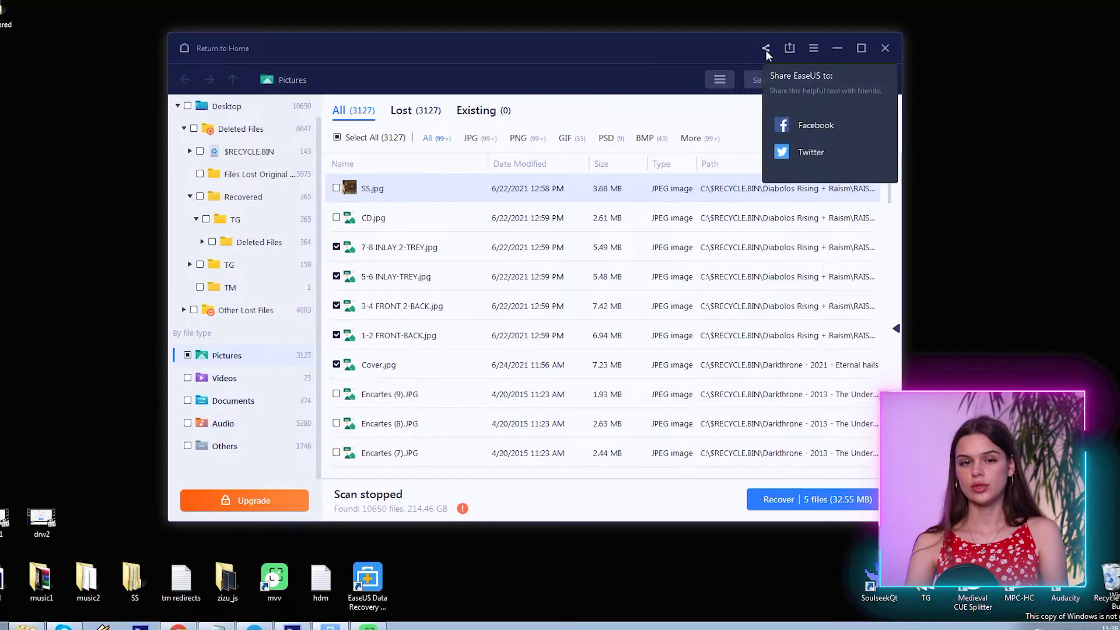
Preview a Facebook share post for EaseUS and start a comment without posting.
{"action": "left_click", "coordinate": [812, 136]}
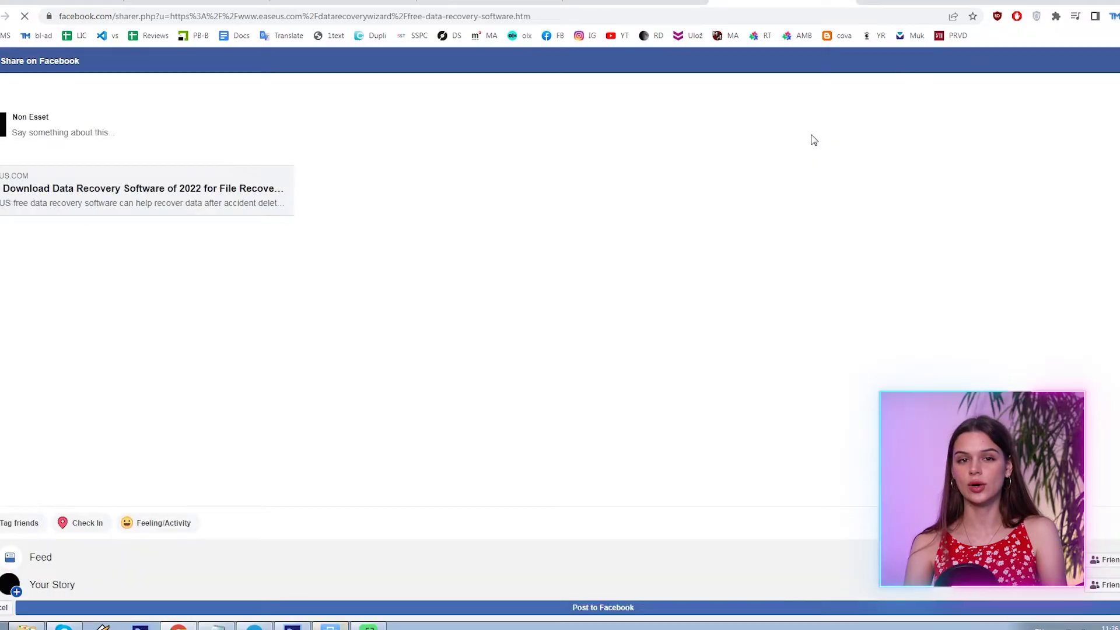
{"action": "left_click", "coordinate": [63, 129]}
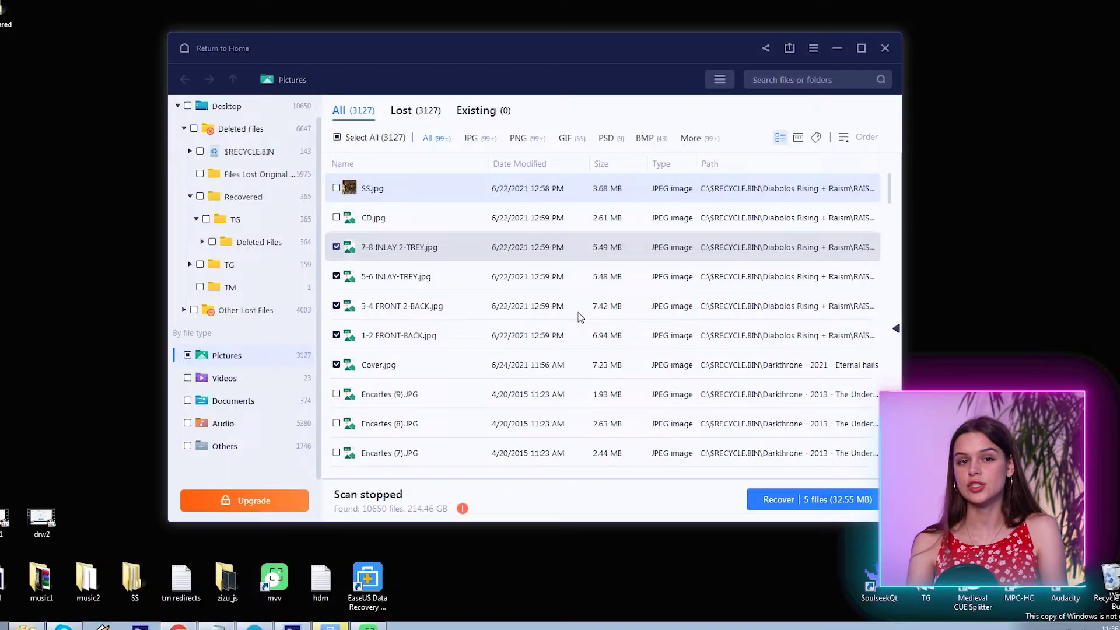
Save the scan session as a file on the Desktop, then bring up the Help options.
{"action": "left_click", "coordinate": [790, 50]}
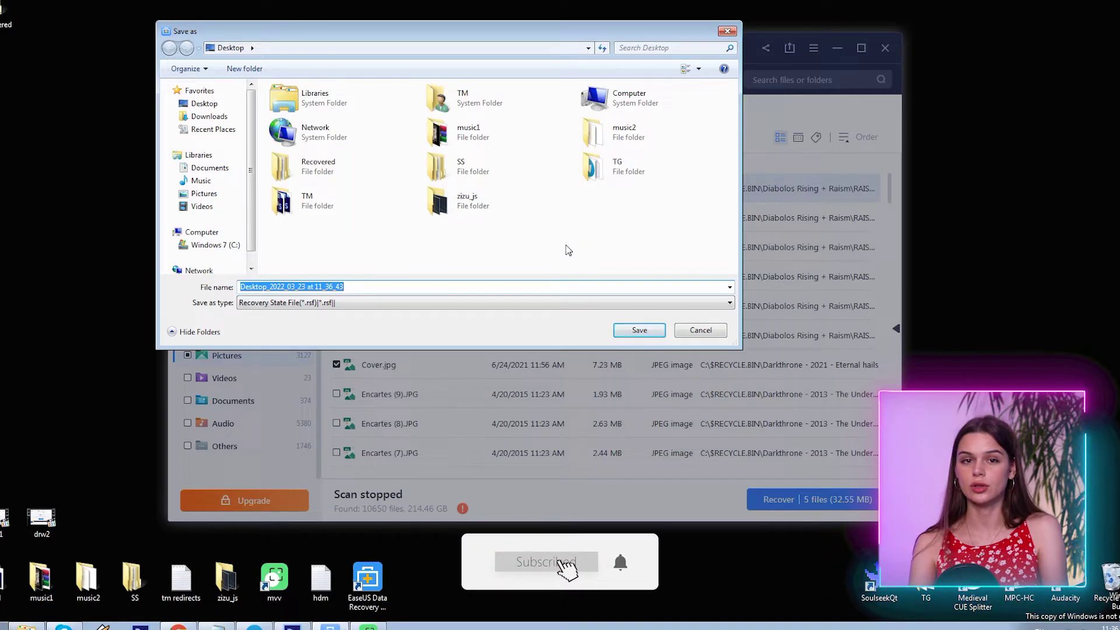
{"action": "left_click", "coordinate": [617, 330]}
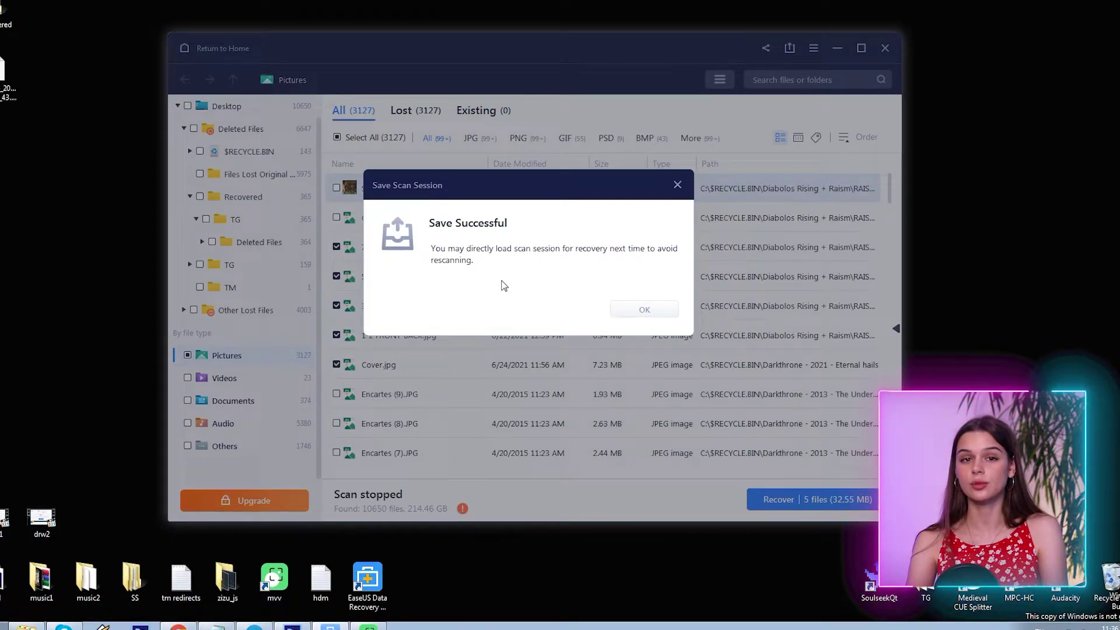
{"action": "left_click", "coordinate": [644, 310]}
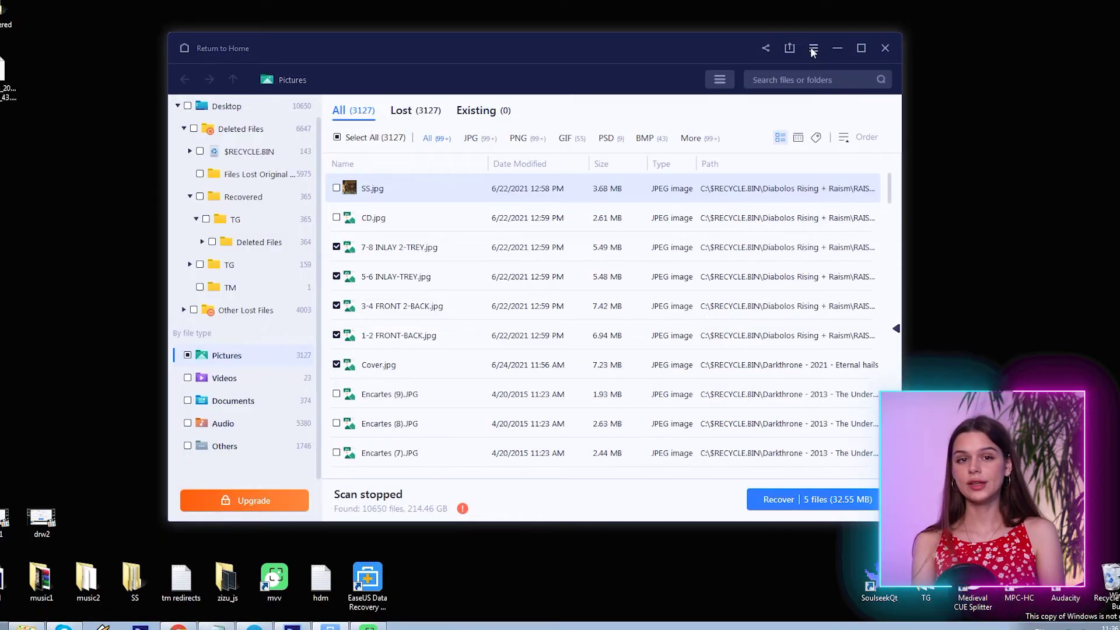
{"action": "left_click", "coordinate": [813, 47]}
{"action": "mouse_move", "coordinate": [870, 104]}
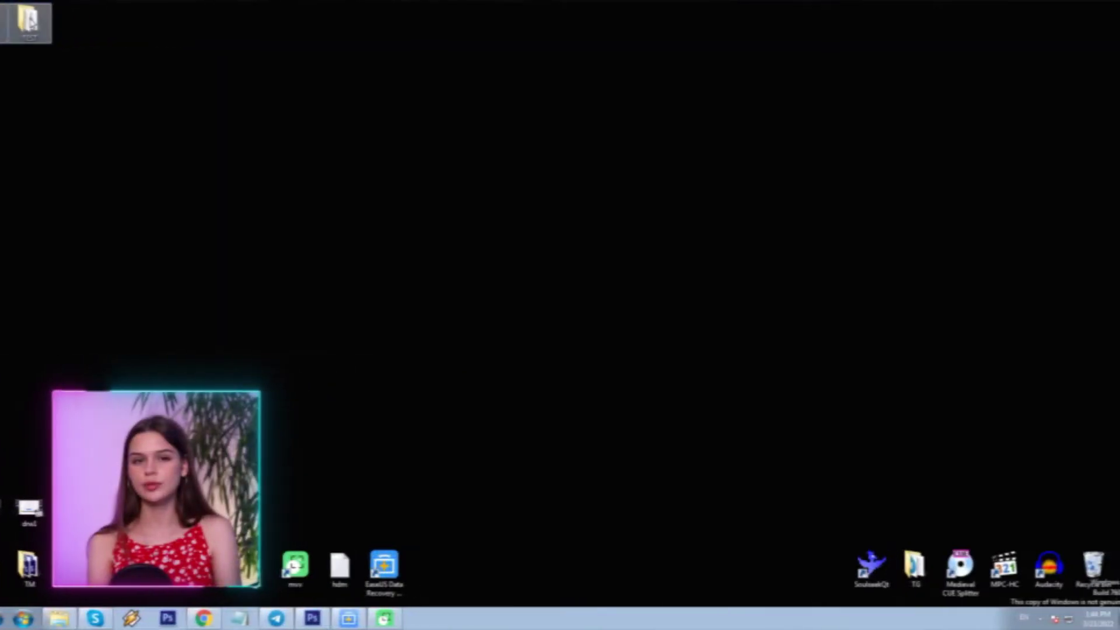
Open the desktop TEST folder to inspect its files.
{"action": "double_click", "coordinate": [23, 22]}
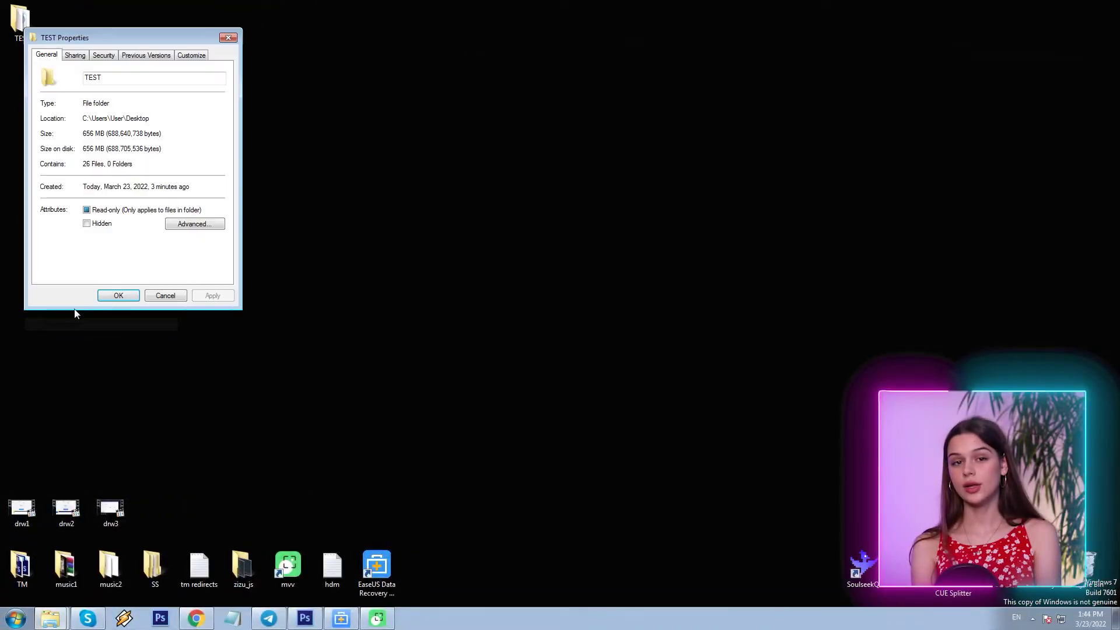
Close the TEST Properties window and delete the TEST folder from the desktop.
{"action": "left_click", "coordinate": [117, 296]}
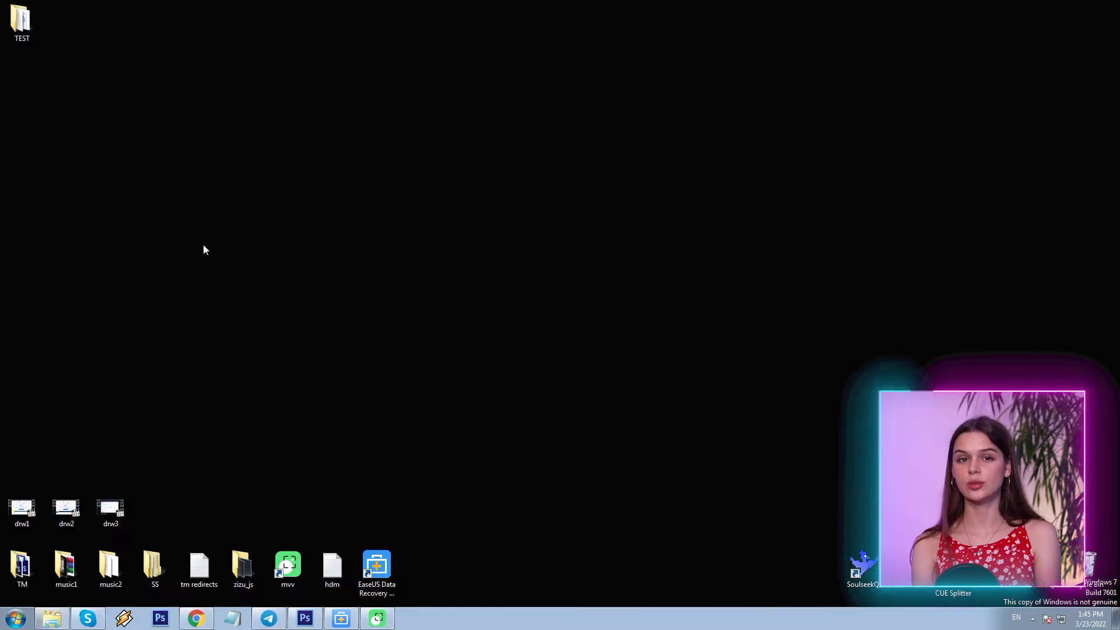
{"action": "right_click", "coordinate": [19, 22]}
{"action": "left_click", "coordinate": [46, 283]}
{"action": "left_click", "coordinate": [603, 355]}
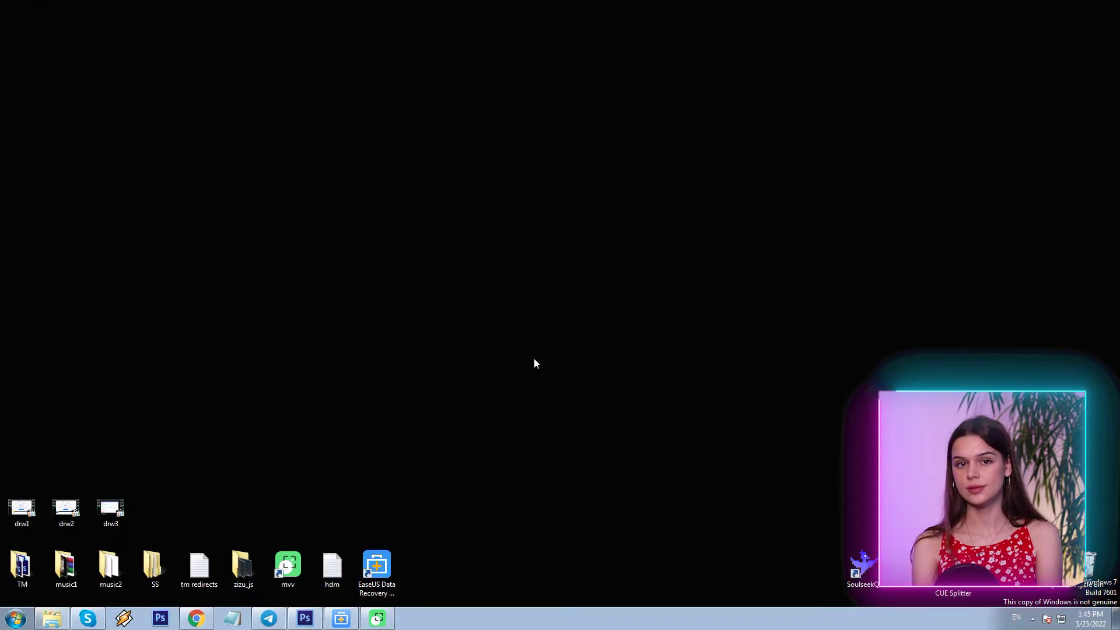
In EaseUS, scan the Recycle Bin, tick the TEST folder, and return home.
{"action": "left_click", "coordinate": [328, 621]}
{"action": "left_click", "coordinate": [445, 341]}
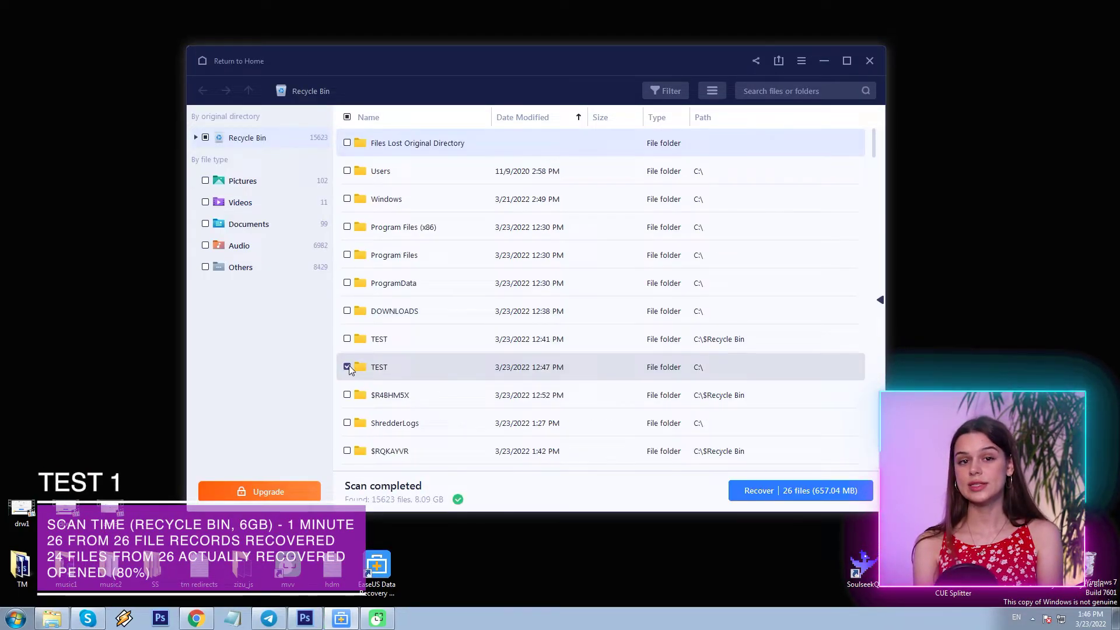
{"action": "left_click", "coordinate": [347, 367]}
{"action": "left_click", "coordinate": [229, 61]}
{"action": "left_click", "coordinate": [637, 310]}
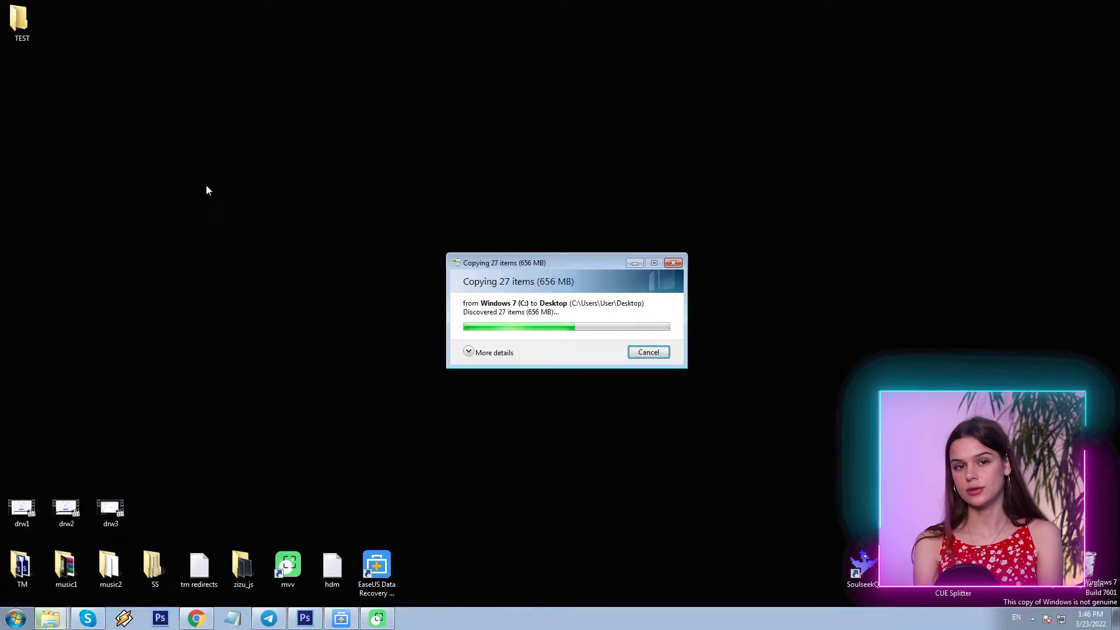
Check the restored TEST folder's properties on the desktop, then close them.
{"action": "right_click", "coordinate": [23, 26]}
{"action": "left_click", "coordinate": [52, 322]}
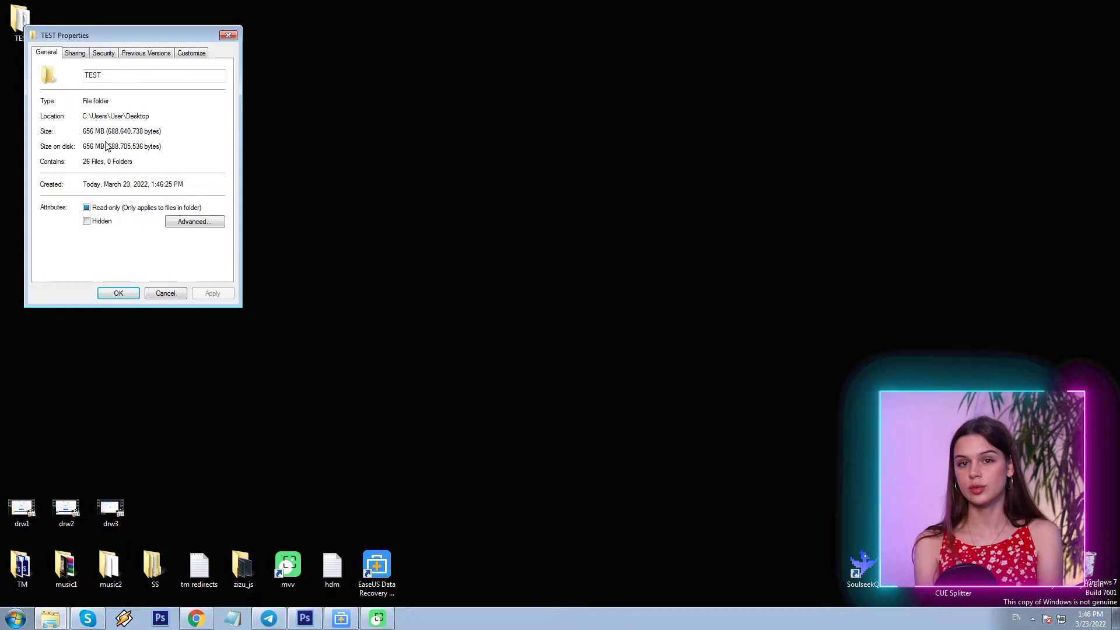
{"action": "key", "text": "Escape"}
Permanently delete TEST with Shift+Delete, then open Deleted Files and stop the Desktop scan.
{"action": "key", "text": "shift+Delete"}
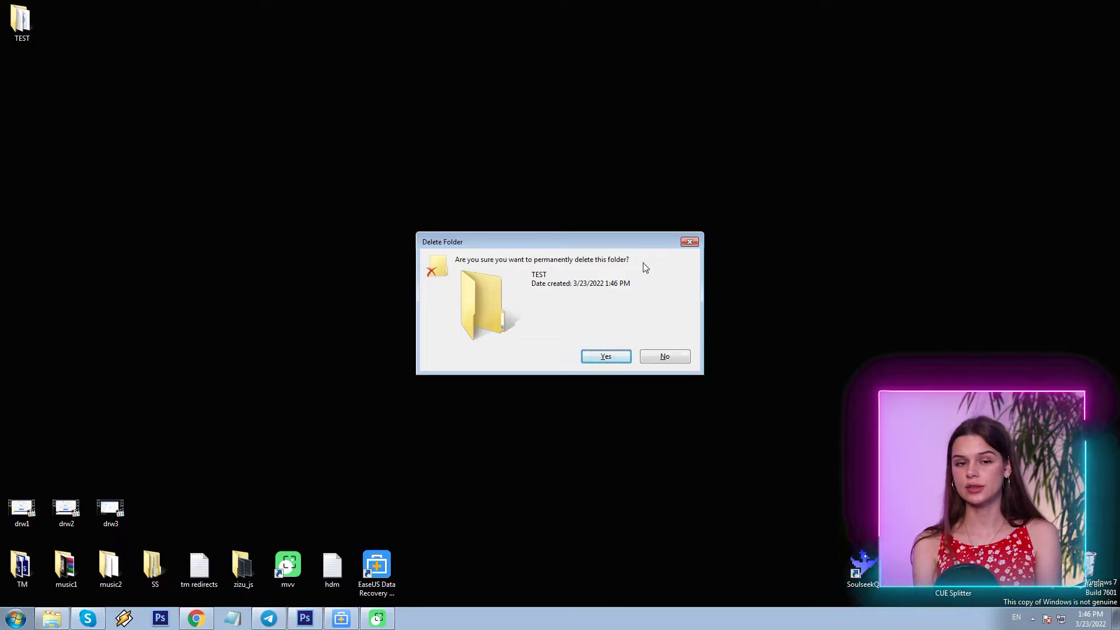
{"action": "left_click", "coordinate": [602, 357]}
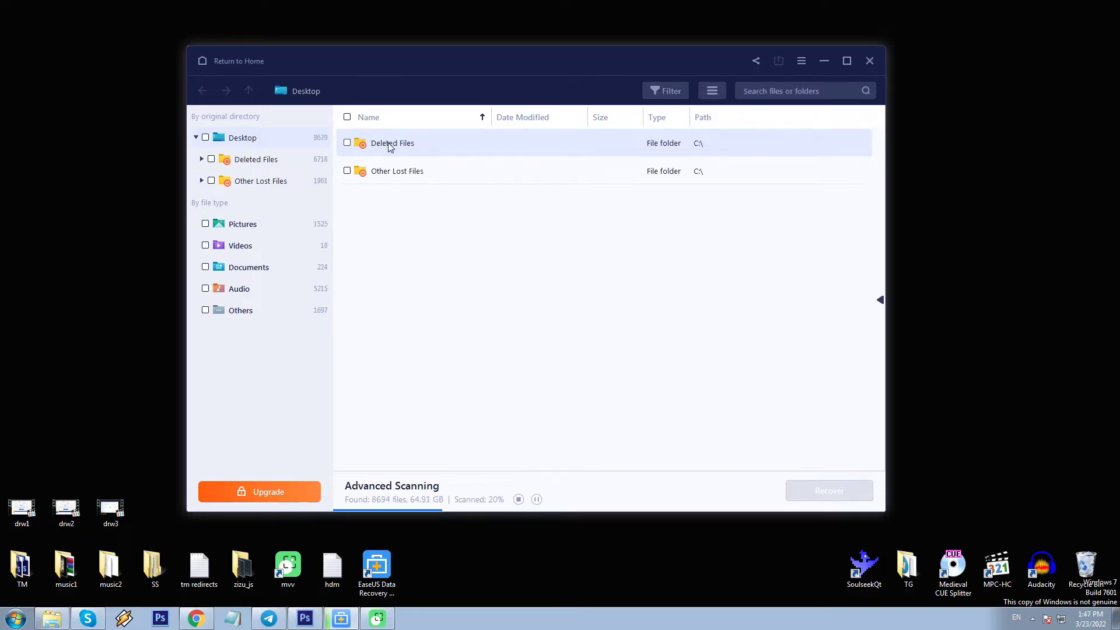
{"action": "double_click", "coordinate": [390, 143]}
{"action": "left_click", "coordinate": [519, 499]}
{"action": "left_click", "coordinate": [640, 310]}
Recover the newest TEST folder to the Desktop on the original drive.
{"action": "left_click", "coordinate": [544, 286]}
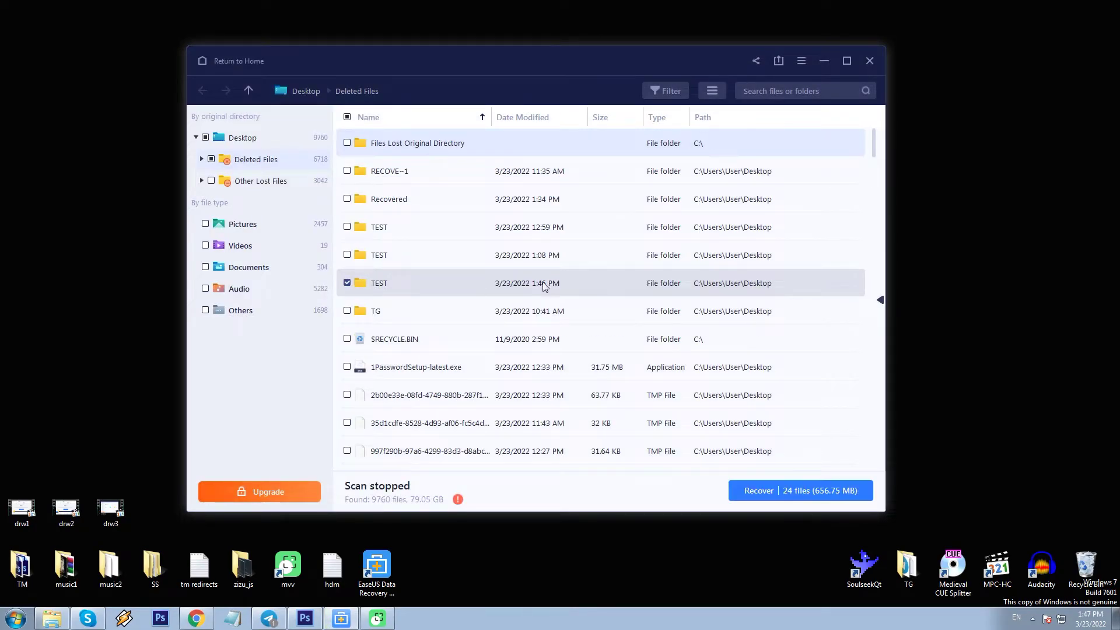
{"action": "left_click", "coordinate": [758, 491]}
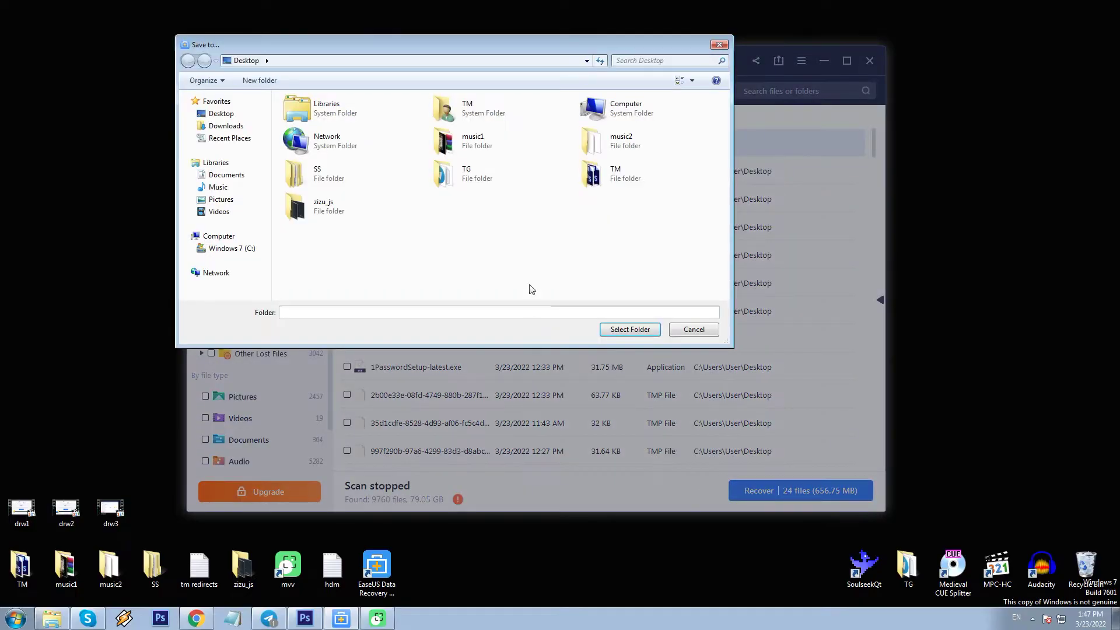
{"action": "key", "text": "Return"}
{"action": "left_click", "coordinate": [580, 313]}
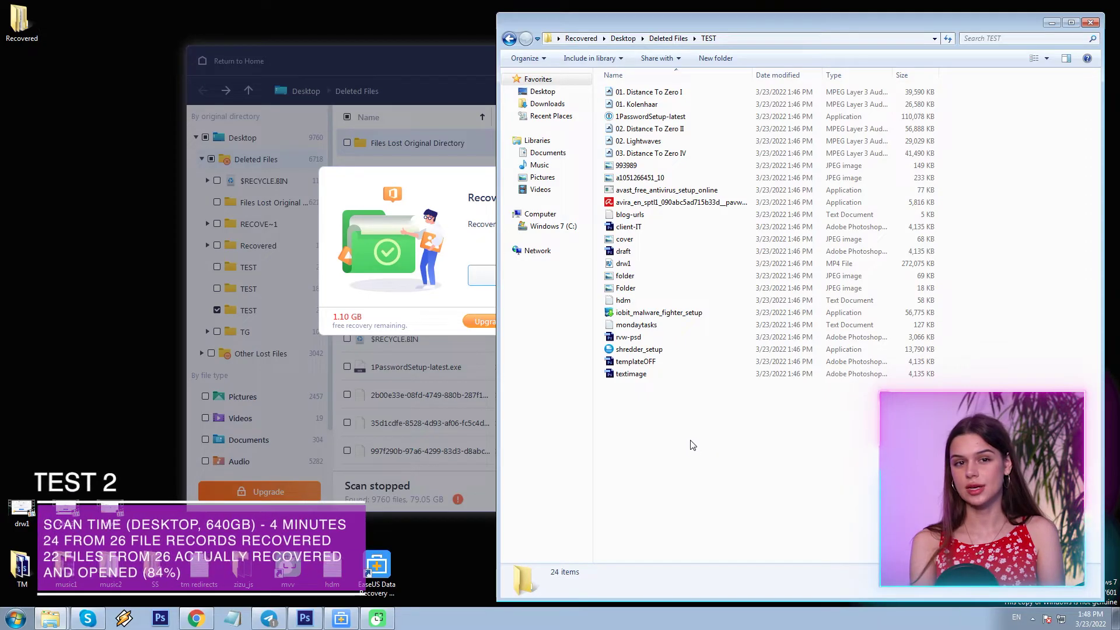
Open the recovered Folder, folder and cover images to check whether each displays.
{"action": "double_click", "coordinate": [626, 287]}
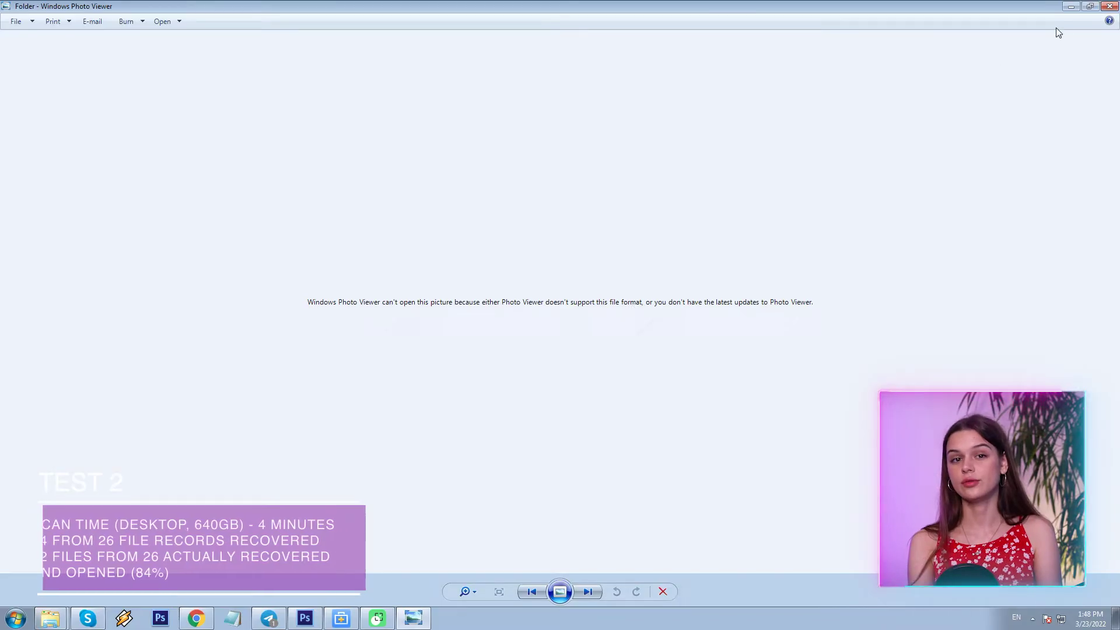
{"action": "left_click", "coordinate": [1109, 5]}
{"action": "double_click", "coordinate": [636, 276]}
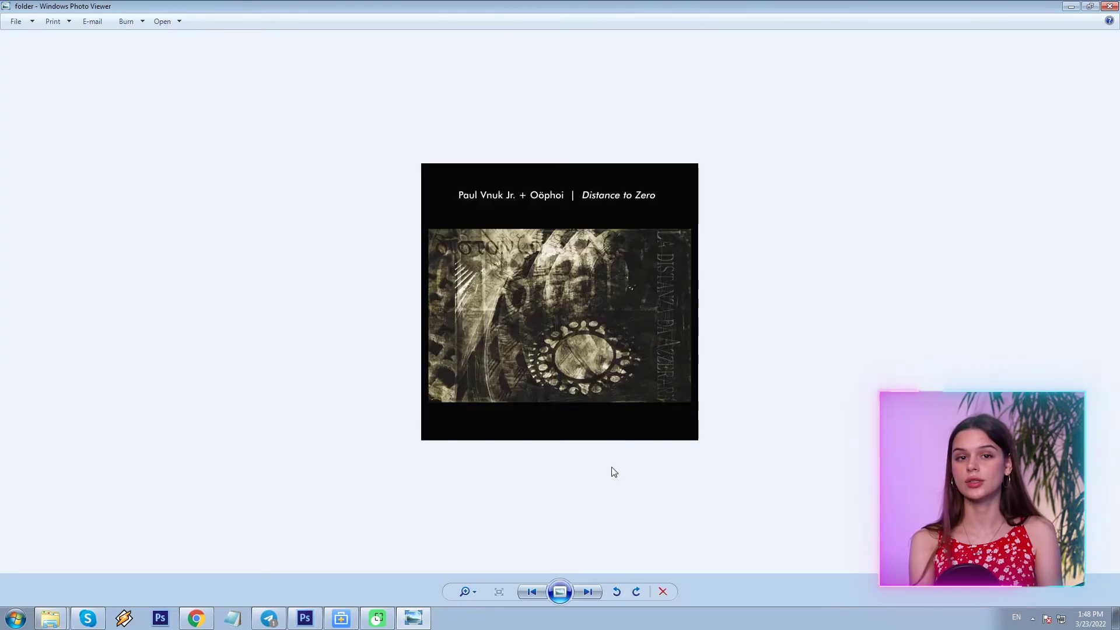
{"action": "left_click", "coordinate": [1112, 6]}
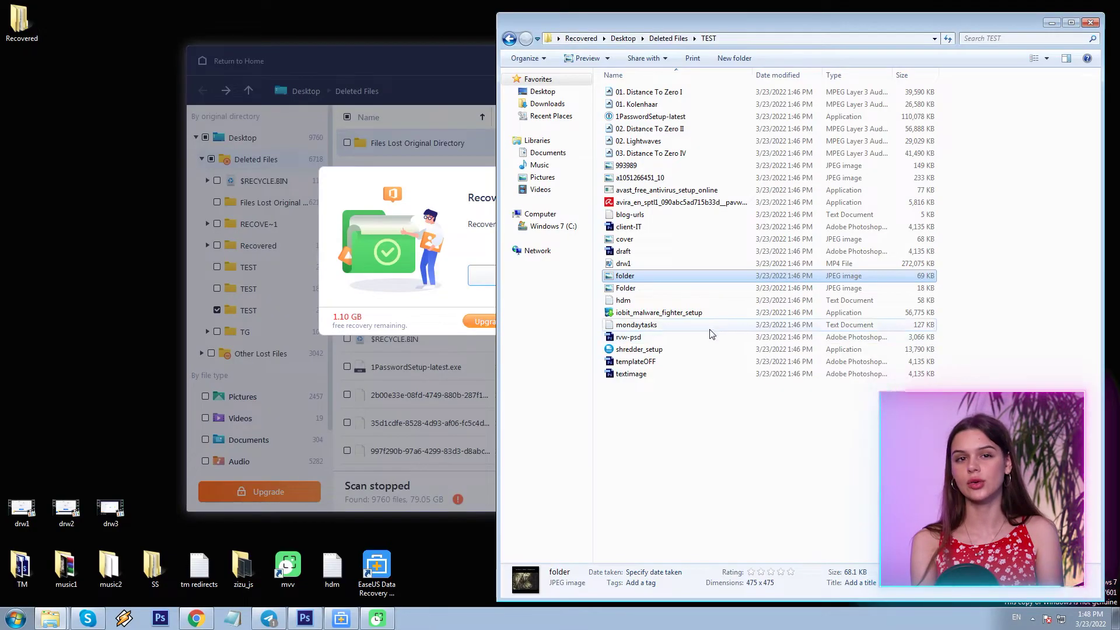
{"action": "double_click", "coordinate": [636, 240]}
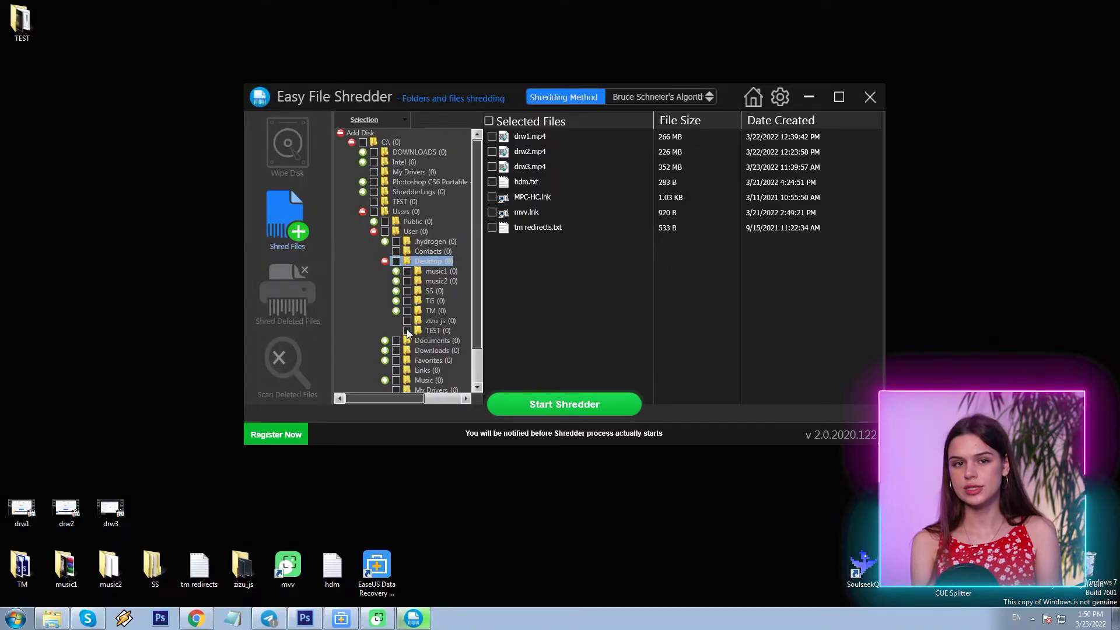
Shred the desktop TEST folder in Easy File Shredder using Peter Gutmann's Algorithm.
{"action": "left_click", "coordinate": [442, 330]}
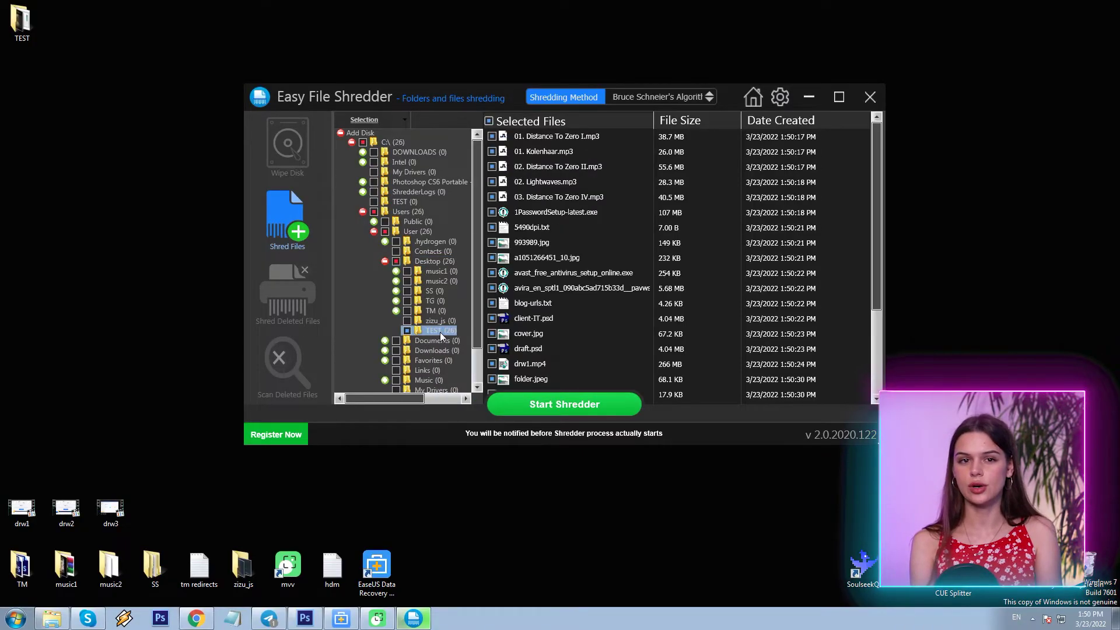
{"action": "left_click", "coordinate": [643, 91]}
{"action": "left_click", "coordinate": [652, 149]}
{"action": "left_click", "coordinate": [538, 405]}
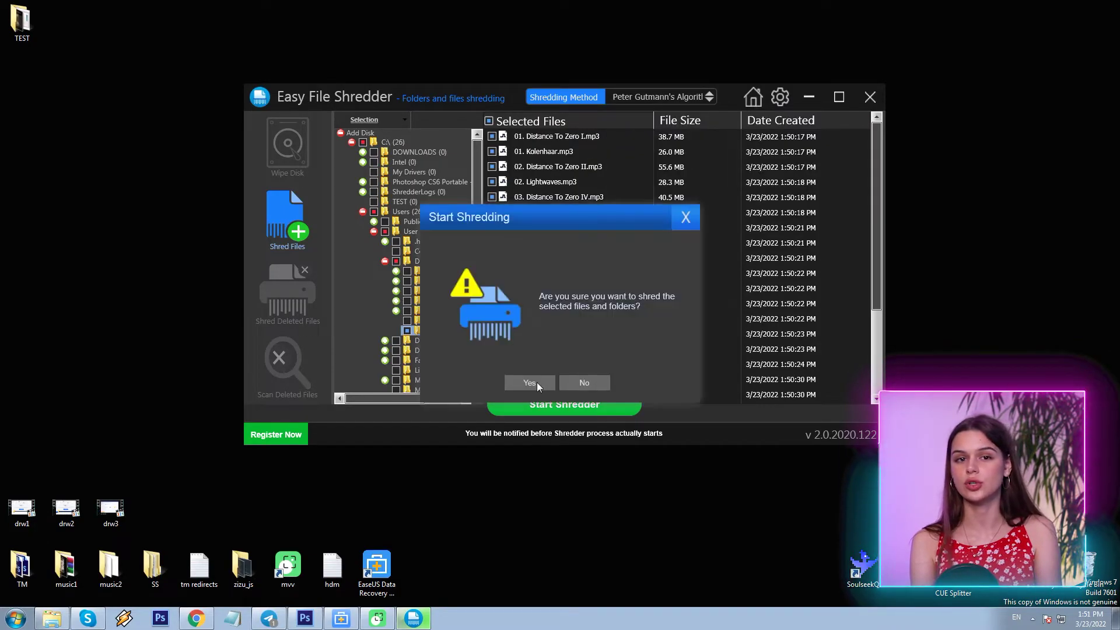
{"action": "left_click", "coordinate": [537, 383]}
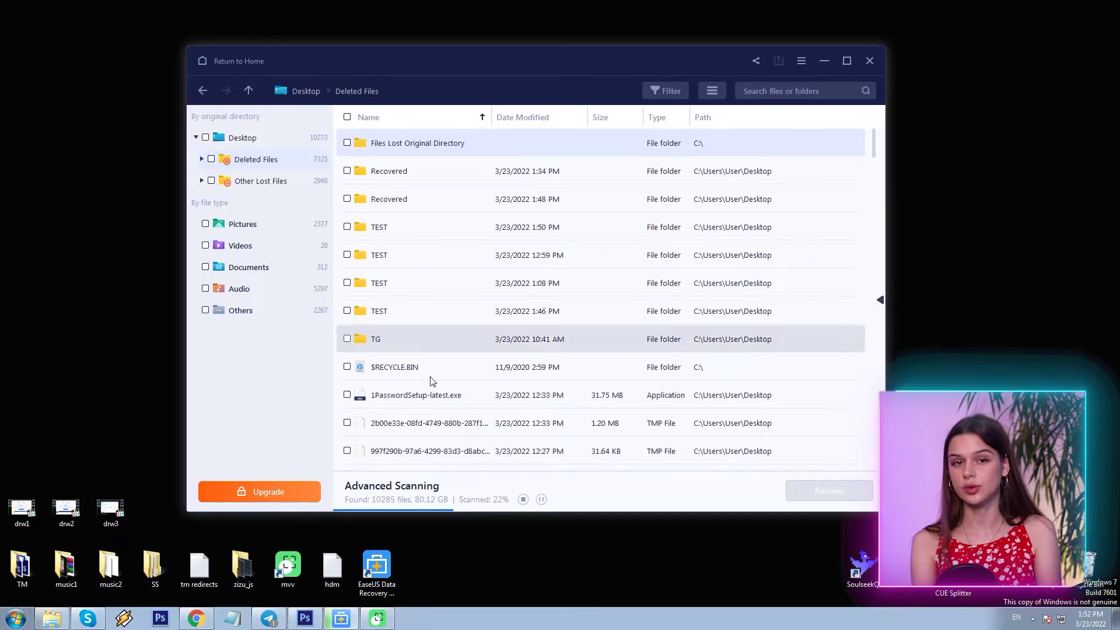
Recover the 588 files of the TEST folder deleted at 1:50 PM to the original drive.
{"action": "left_click", "coordinate": [347, 227]}
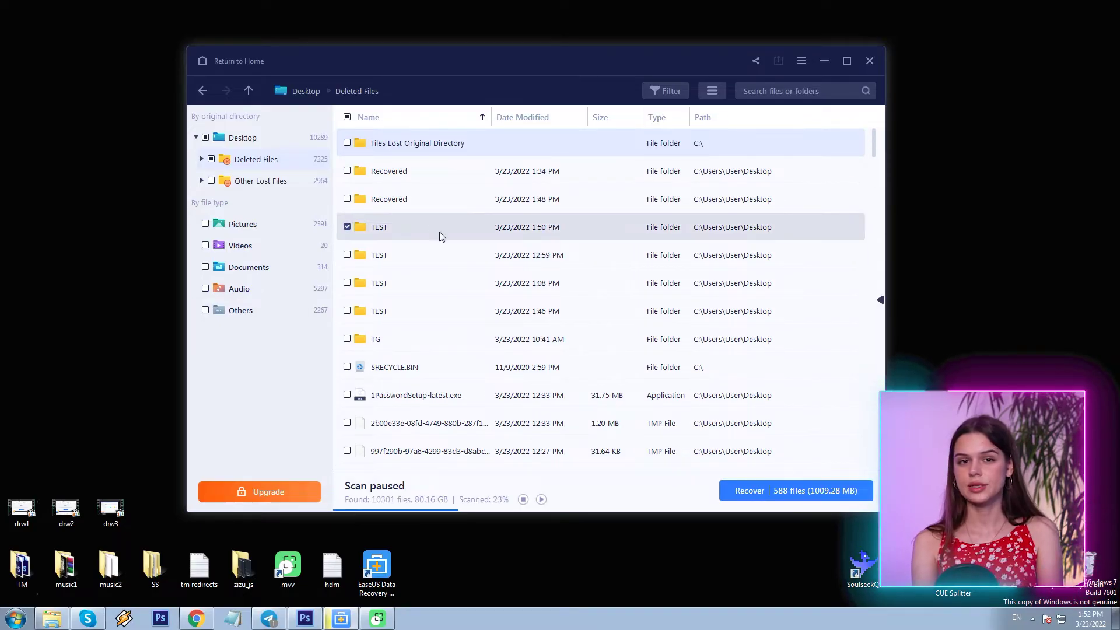
{"action": "left_click", "coordinate": [796, 490]}
{"action": "left_click", "coordinate": [565, 311]}
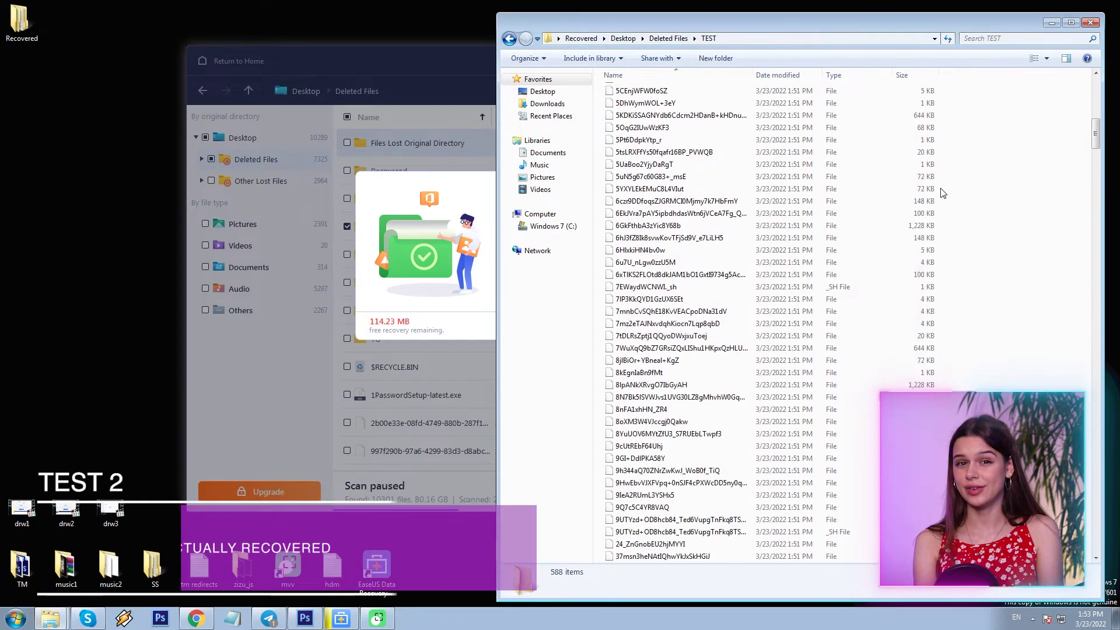
Scroll through the recovered TEST files, then view blog-urls in Notepad and close it.
{"action": "scroll", "coordinate": [943, 193], "scroll_direction": "down", "scroll_amount": 15}
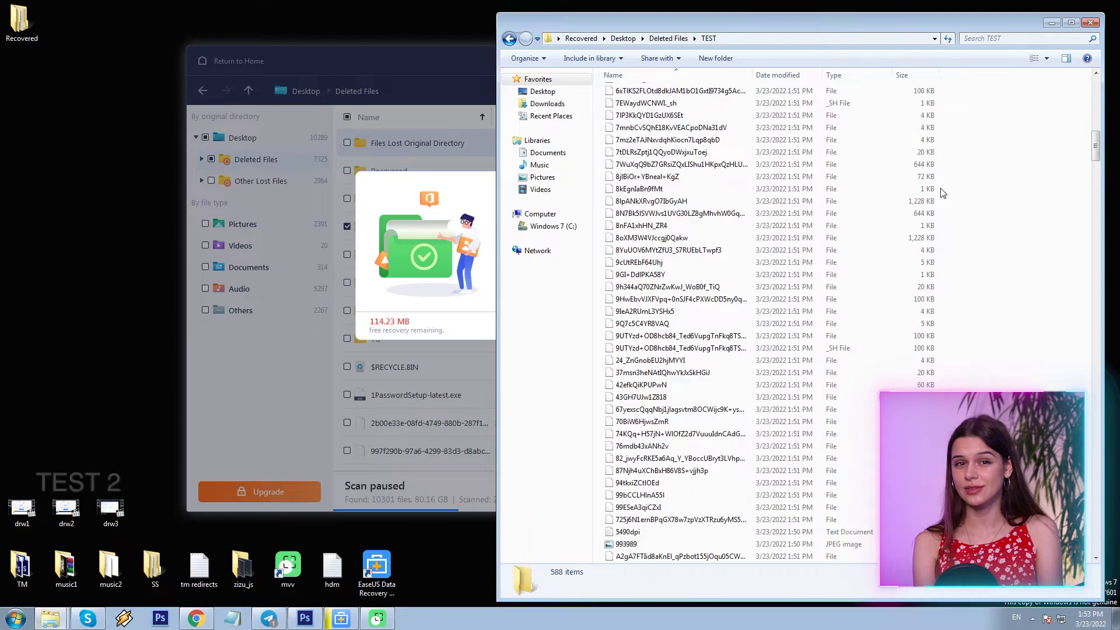
{"action": "scroll", "coordinate": [943, 193], "scroll_direction": "down", "scroll_amount": 5}
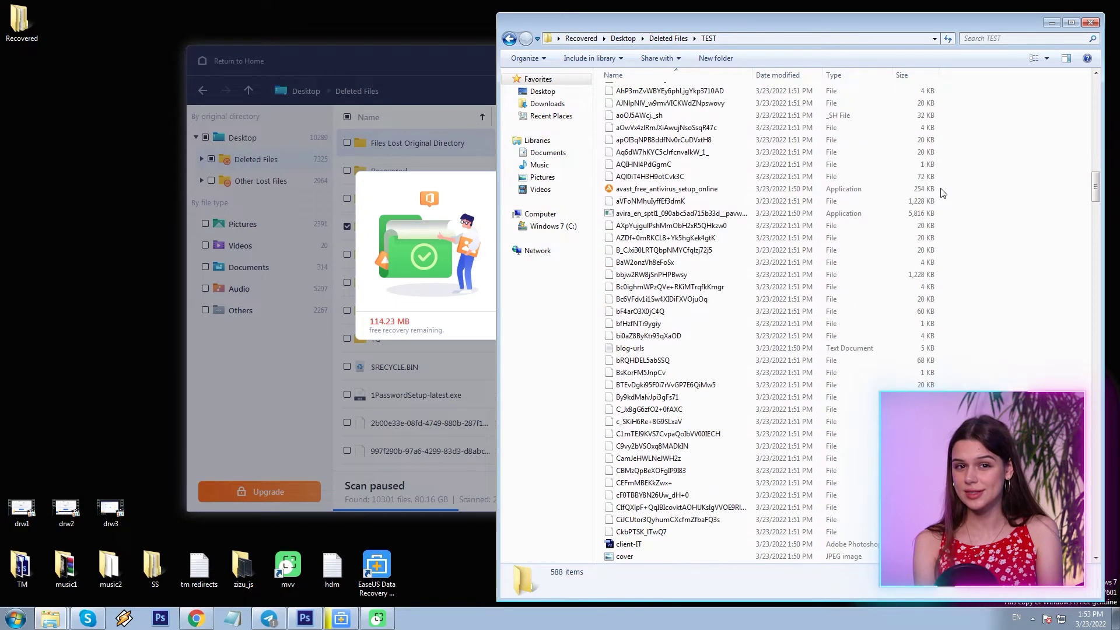
{"action": "scroll", "coordinate": [941, 193], "scroll_direction": "down", "scroll_amount": 7}
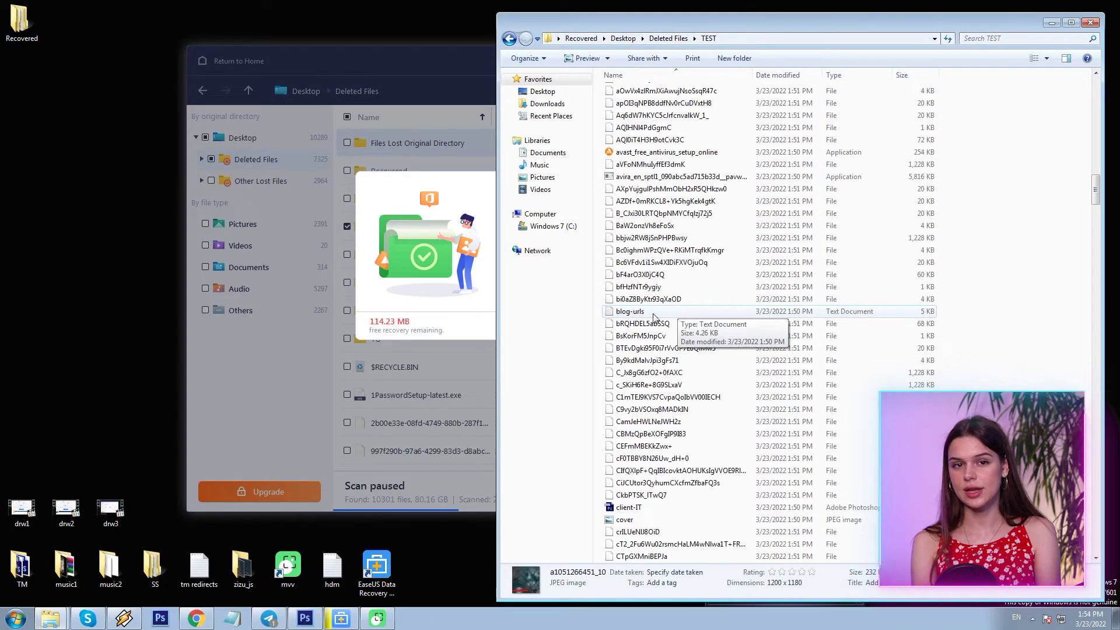
{"action": "double_click", "coordinate": [651, 312]}
{"action": "left_click", "coordinate": [1067, 64]}
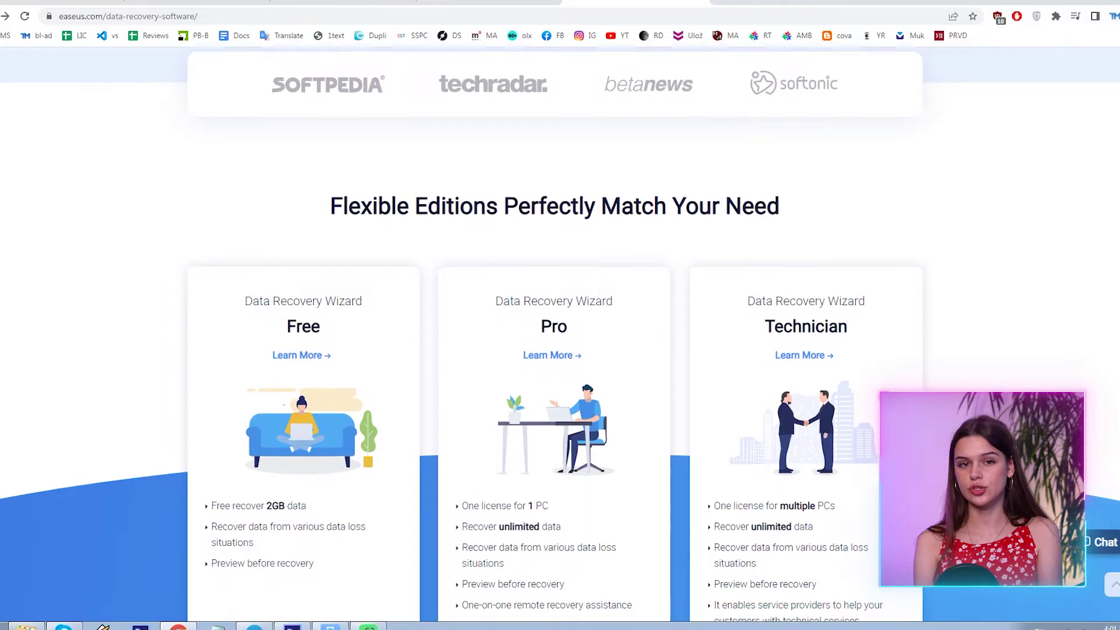
{"action": "scroll", "coordinate": [560, 327], "scroll_direction": "down", "scroll_amount": 3}
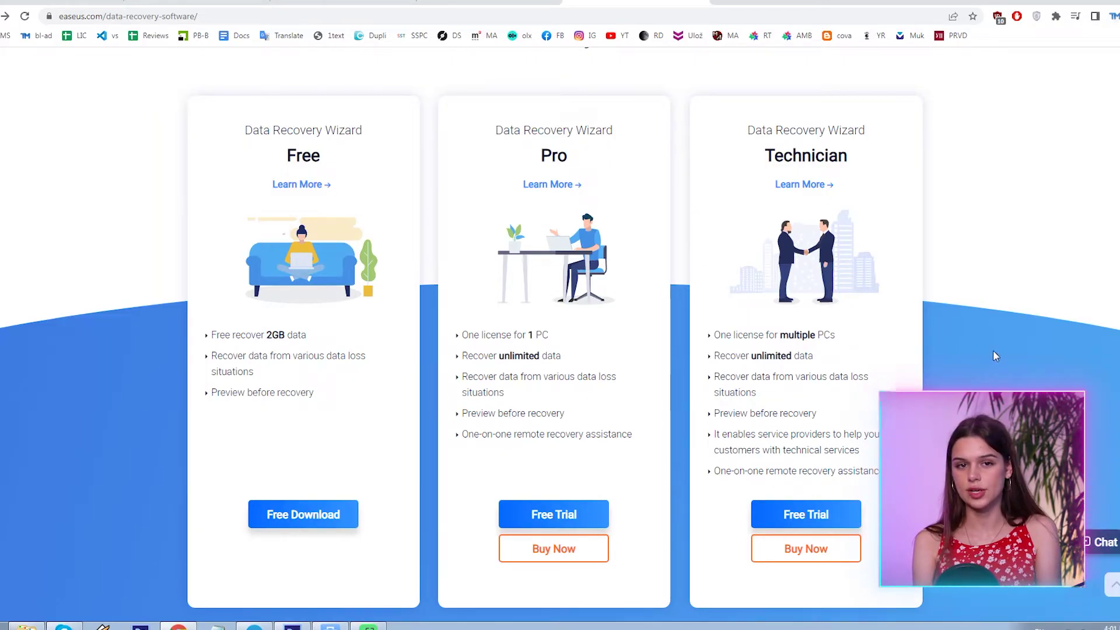
Compare the Windows Data Recovery Wizard edition cards on the page.
{"action": "scroll", "coordinate": [560, 327], "scroll_direction": "down", "scroll_amount": 1}
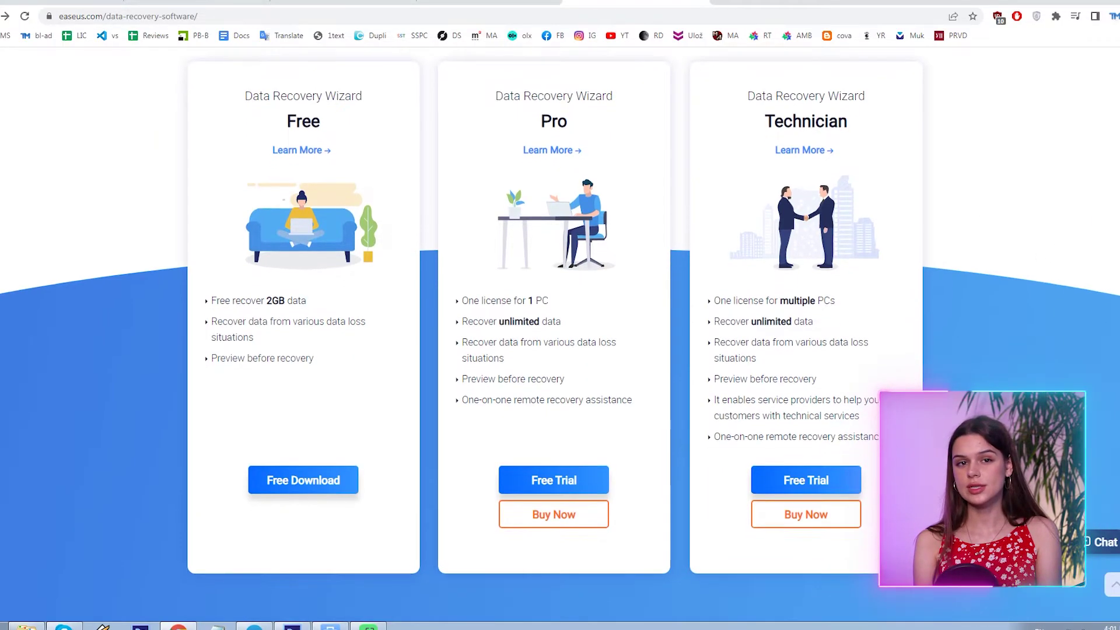
{"action": "scroll", "coordinate": [561, 332], "scroll_direction": "up", "scroll_amount": 1}
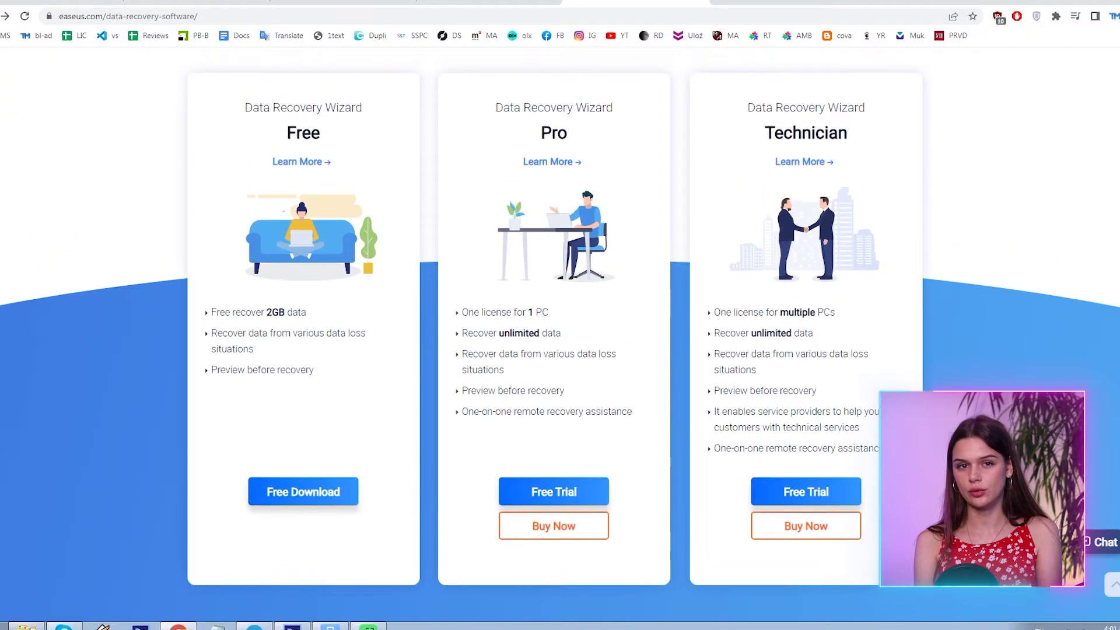
{"action": "scroll", "coordinate": [560, 315], "scroll_direction": "down", "scroll_amount": 4}
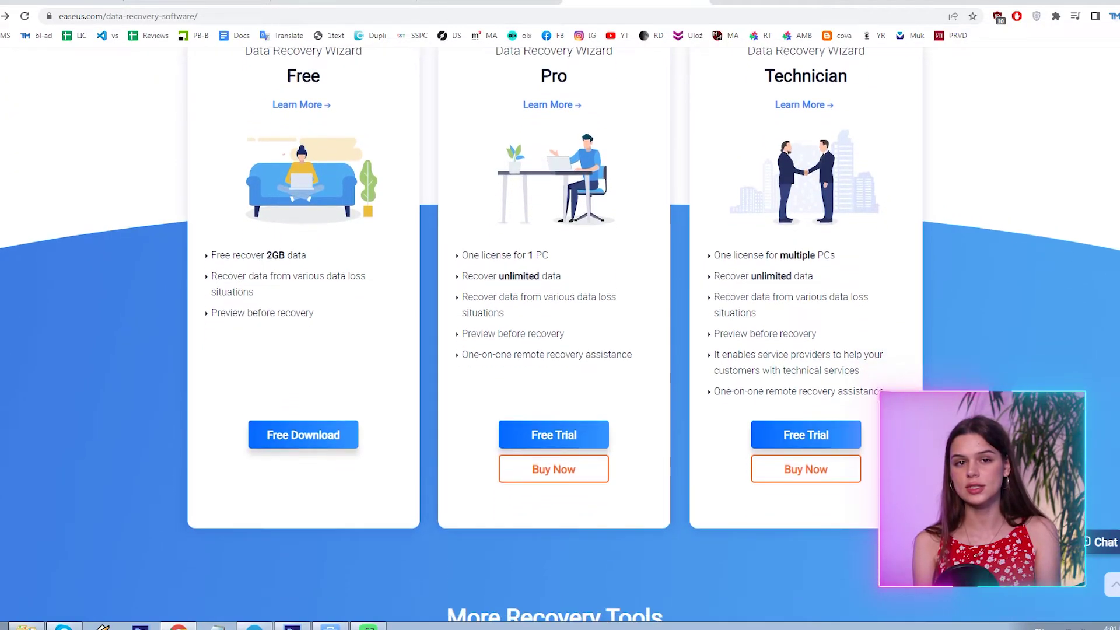
{"action": "scroll", "coordinate": [560, 315], "scroll_direction": "up", "scroll_amount": 10}
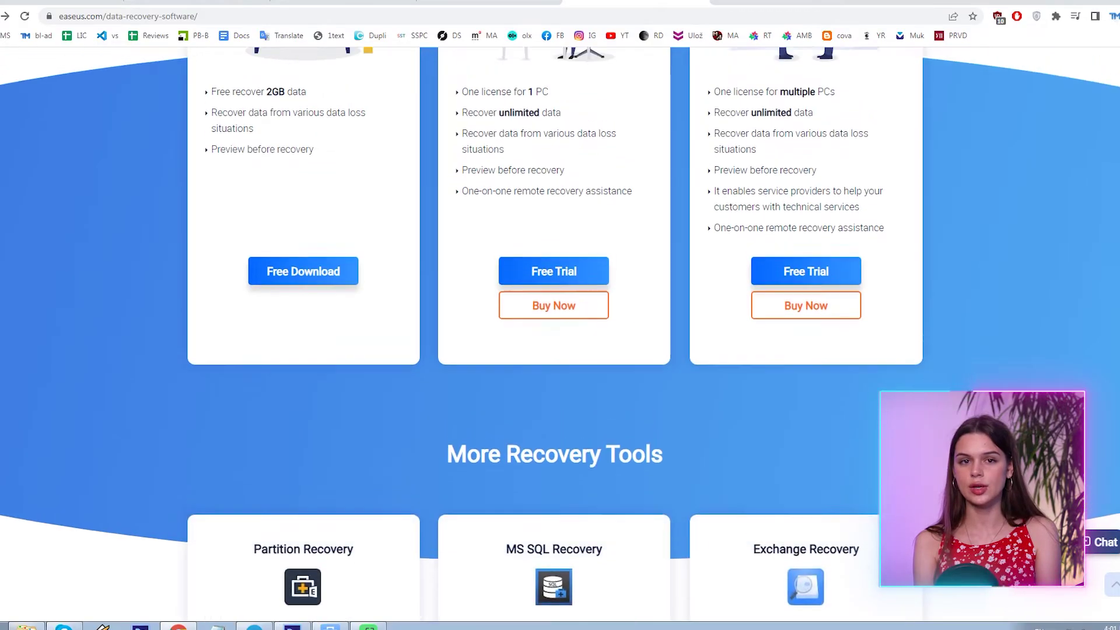
{"action": "scroll", "coordinate": [560, 316], "scroll_direction": "up", "scroll_amount": 3}
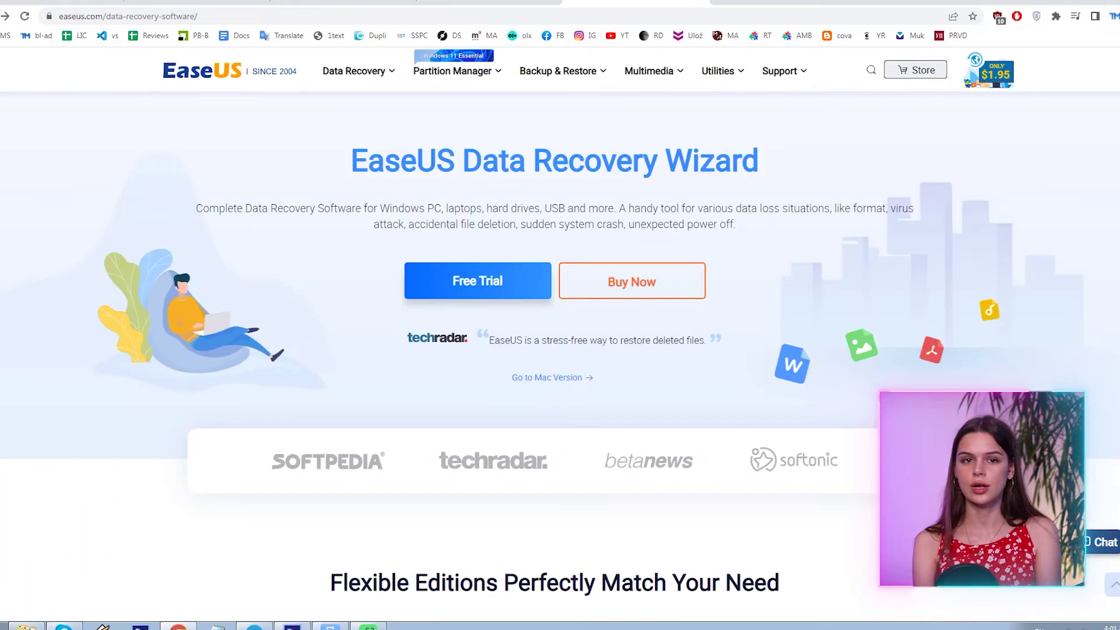
Highlight the Mac edition's Monthly, Annual and Lifetime Upgrades plan names.
{"action": "mouse_move", "coordinate": [362, 76]}
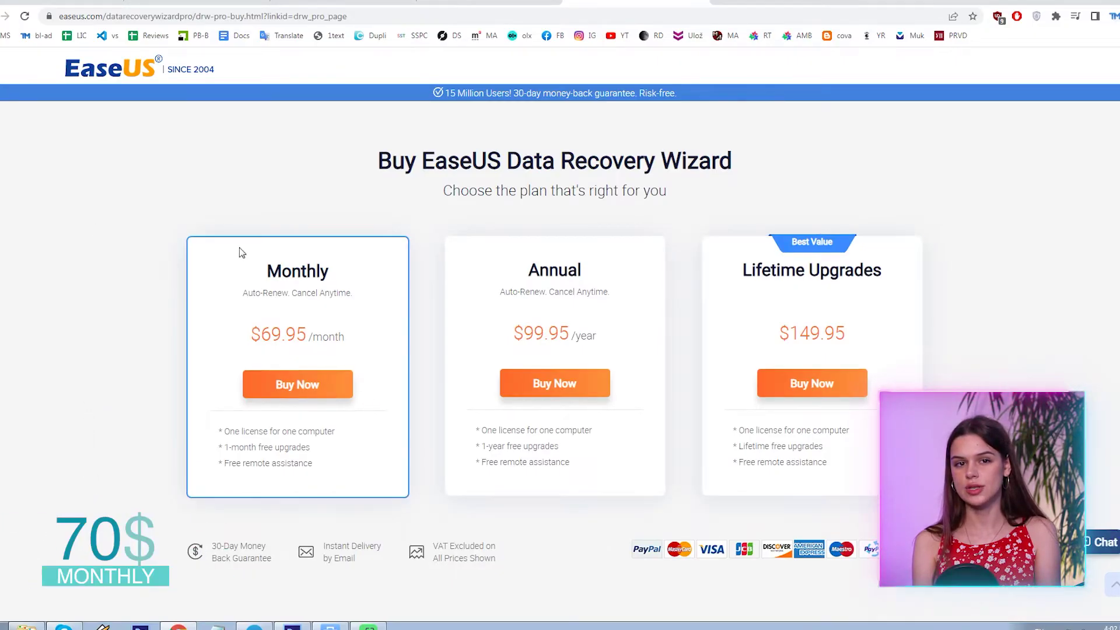
{"action": "left_click_drag", "start_coordinate": [261, 271], "coordinate": [435, 273]}
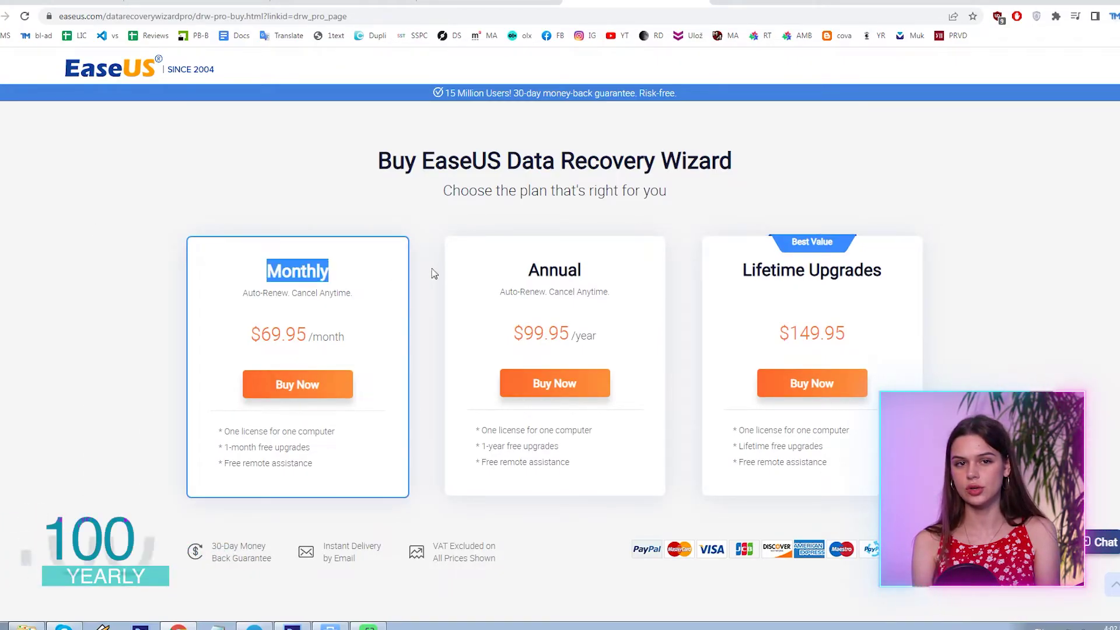
{"action": "left_click_drag", "start_coordinate": [520, 271], "coordinate": [586, 271]}
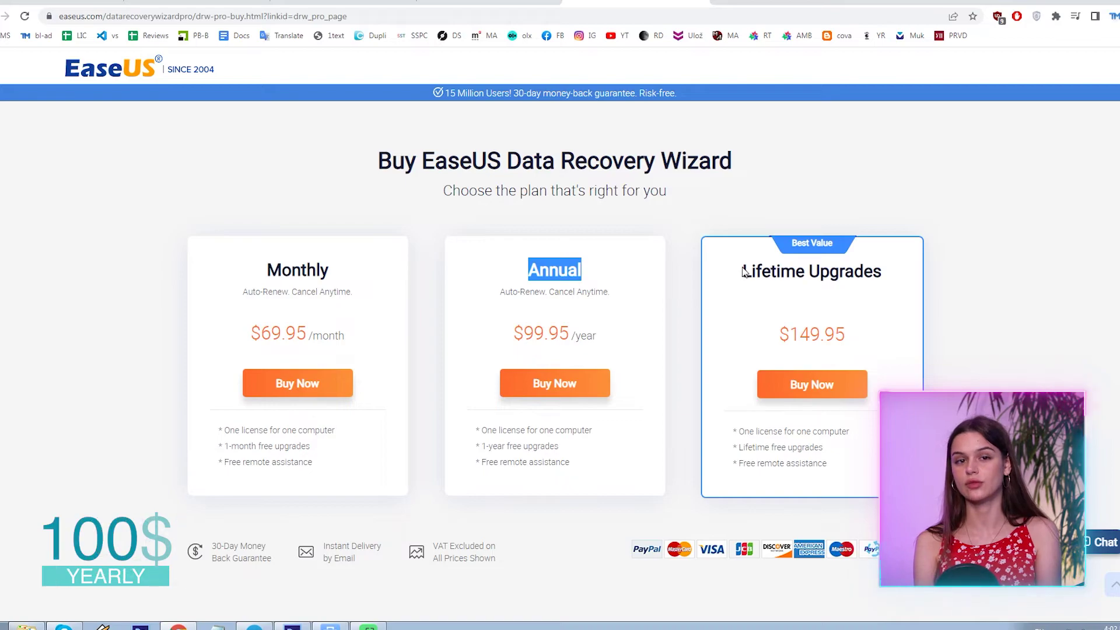
{"action": "left_click_drag", "start_coordinate": [744, 272], "coordinate": [882, 273]}
{"action": "left_click", "coordinate": [817, 282]}
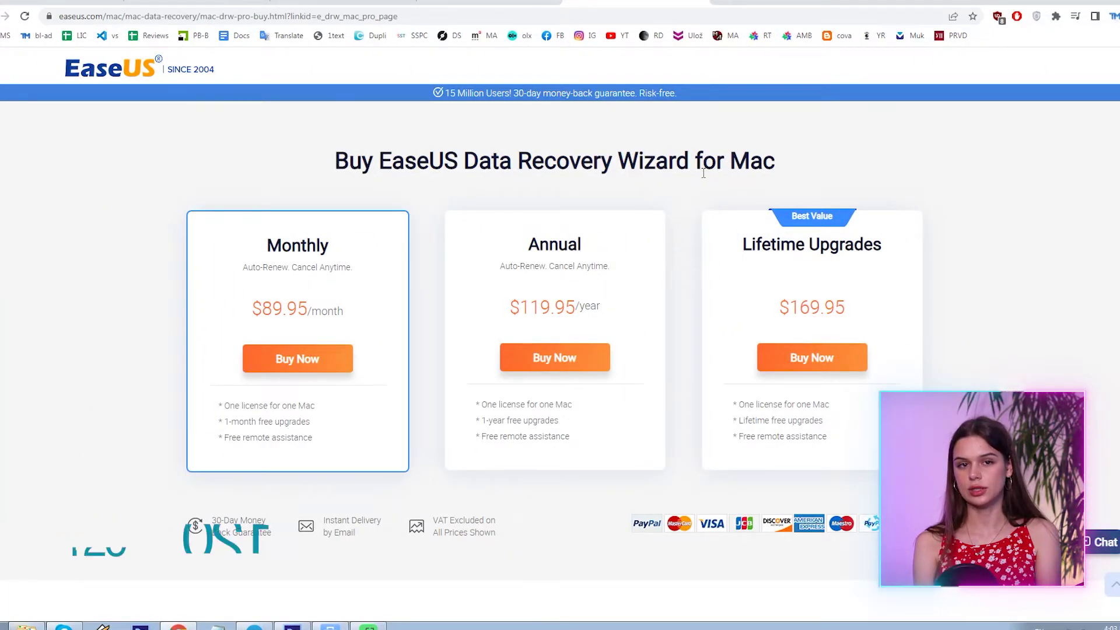
Open the Data Recovery Wizard Technician page and highlight its multiple-PC license description.
{"action": "scroll", "coordinate": [703, 173], "scroll_direction": "down", "scroll_amount": 1}
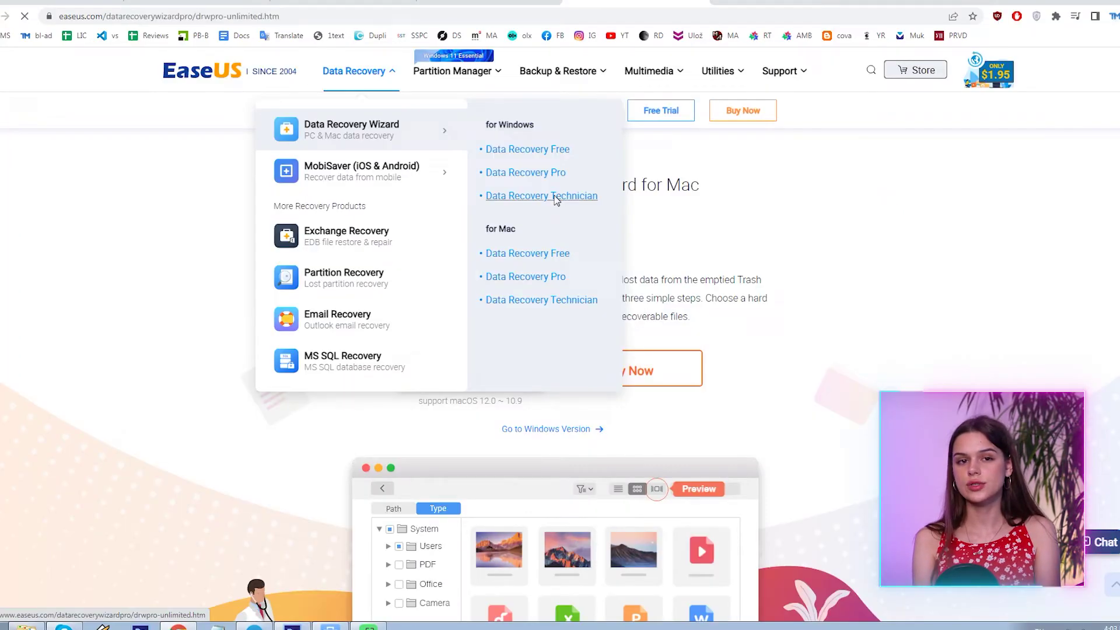
{"action": "left_click", "coordinate": [555, 195]}
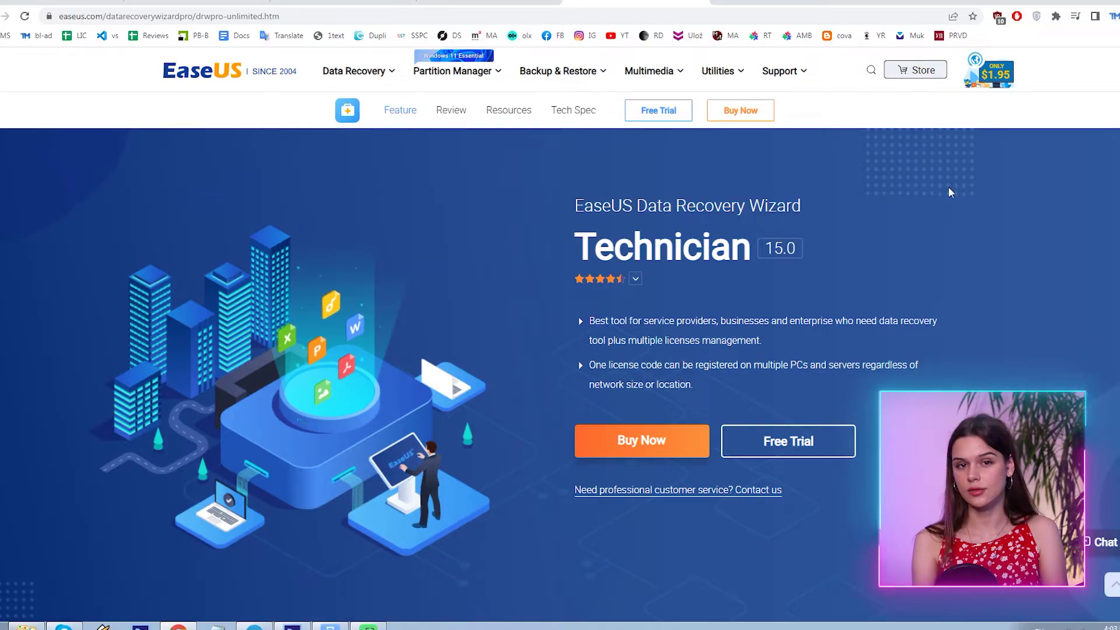
{"action": "scroll", "coordinate": [980, 192], "scroll_direction": "down", "scroll_amount": 1}
{"action": "scroll", "coordinate": [980, 193], "scroll_direction": "down", "scroll_amount": 1}
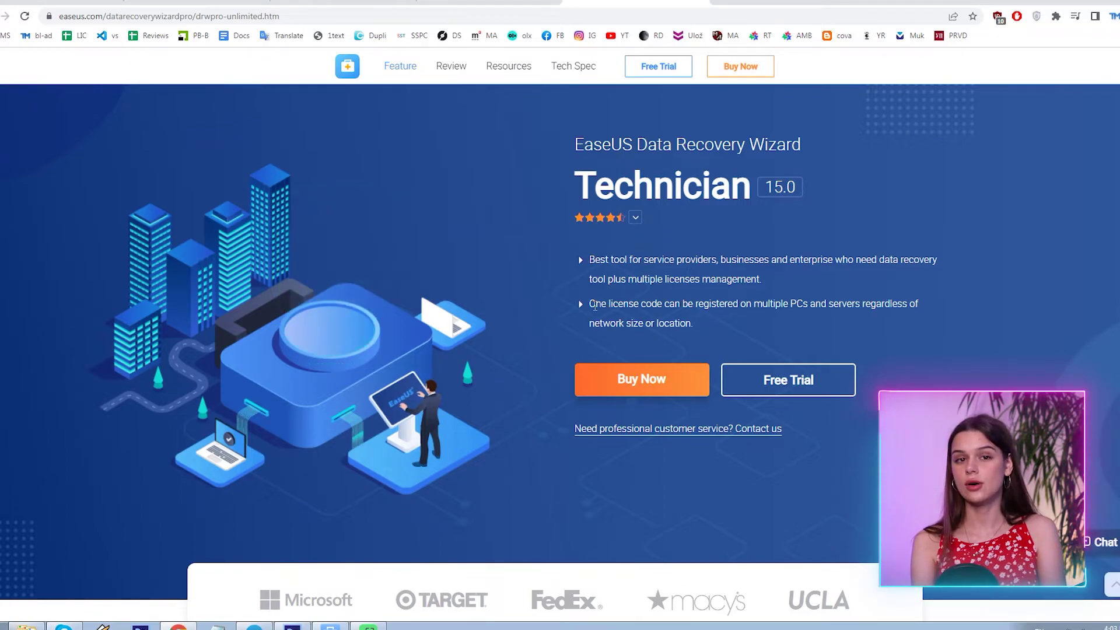
{"action": "left_click_drag", "start_coordinate": [590, 305], "coordinate": [717, 324]}
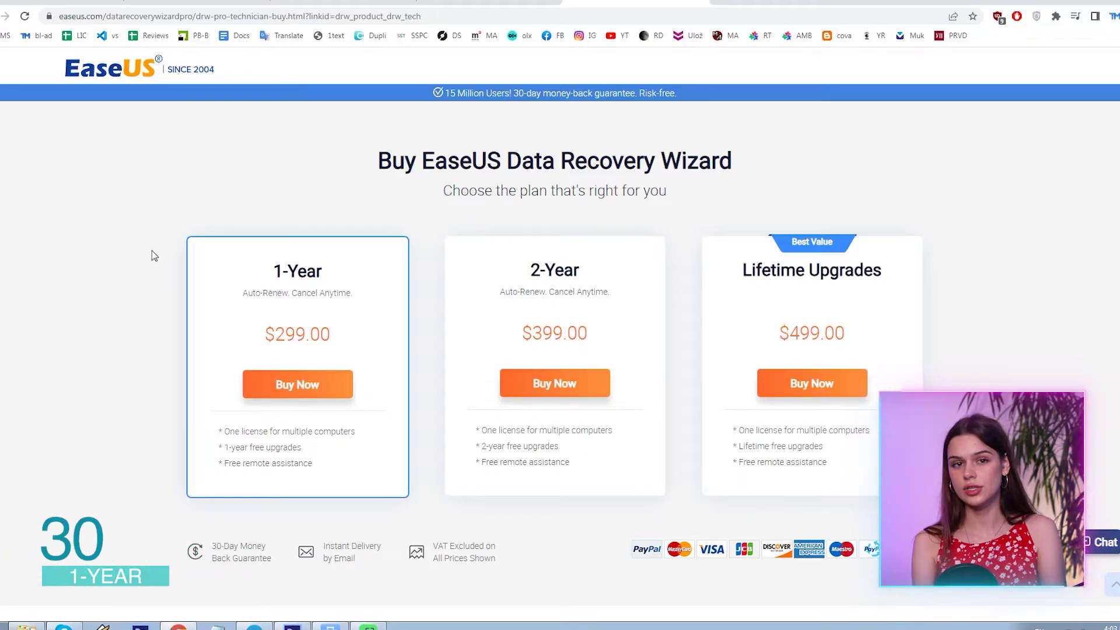
Highlight the Technician 1-Year $299.00 and 2-Year $399.00 prices.
{"action": "left_click_drag", "start_coordinate": [278, 337], "coordinate": [348, 345]}
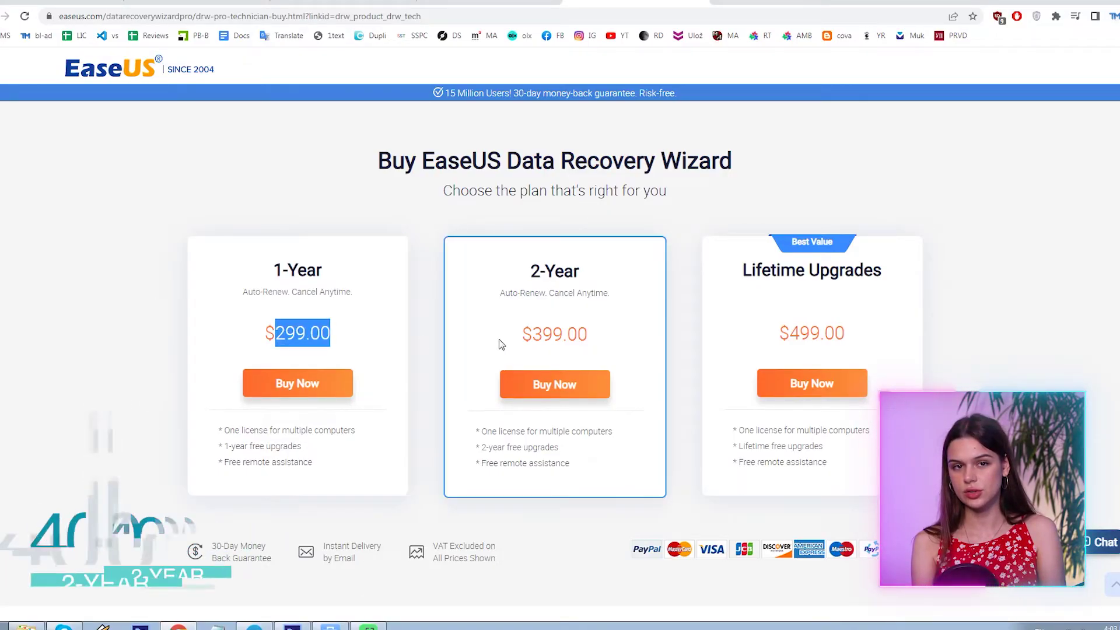
{"action": "left_click", "coordinate": [526, 334]}
{"action": "left_click_drag", "start_coordinate": [526, 334], "coordinate": [595, 334]}
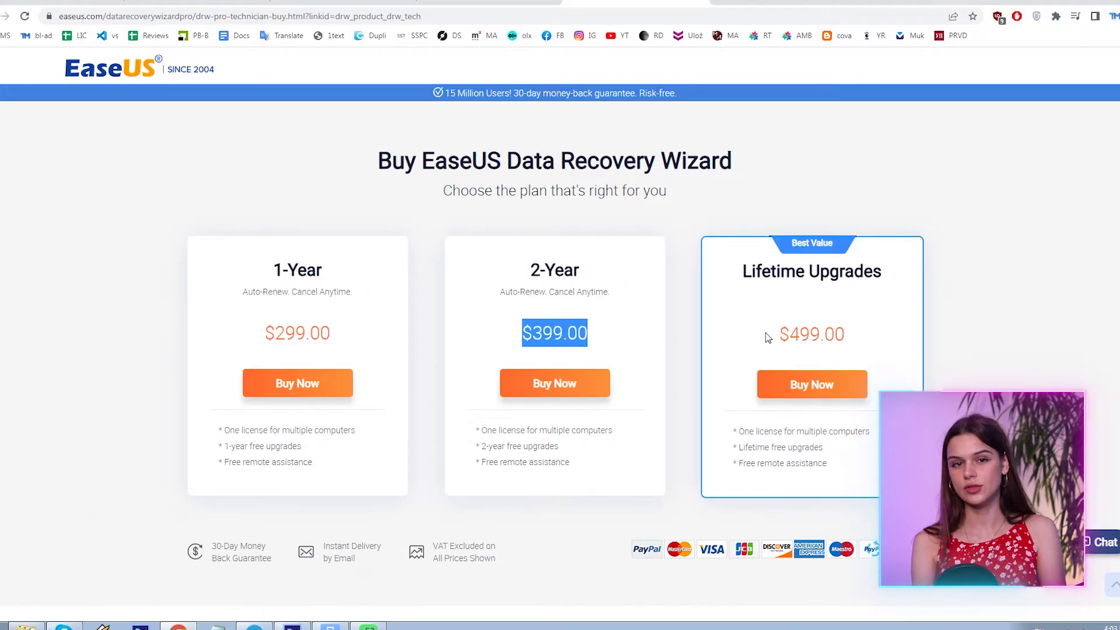
{"action": "left_click", "coordinate": [787, 330]}
Highlight the $499.00 Lifetime price, then scroll through the Data Recovery Wizard Free page.
{"action": "left_click_drag", "start_coordinate": [786, 331], "coordinate": [857, 333]}
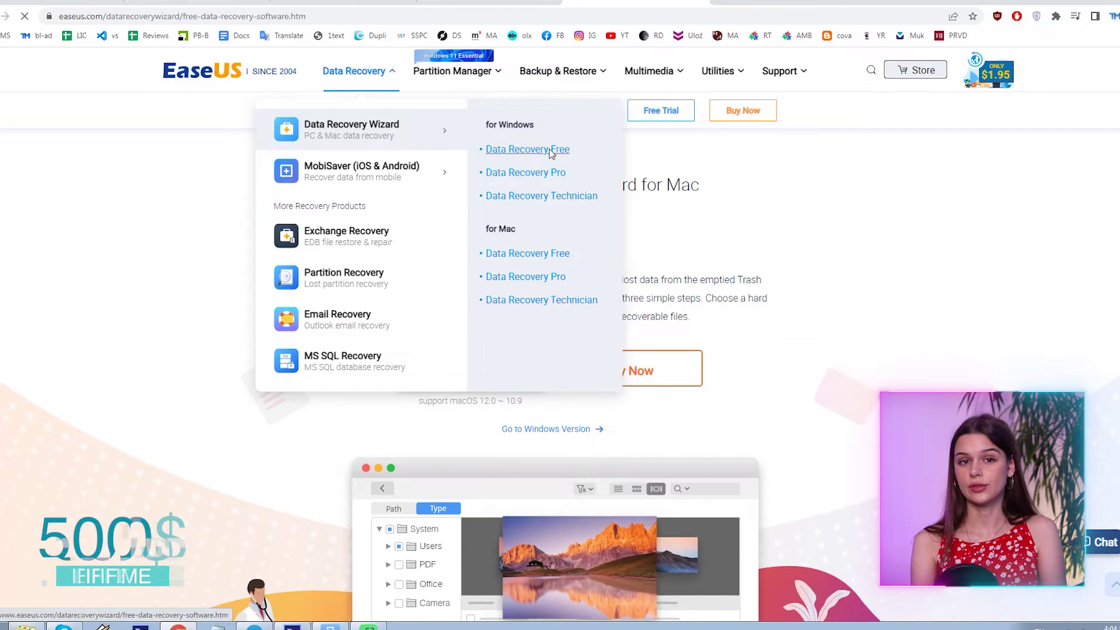
{"action": "left_click", "coordinate": [555, 150]}
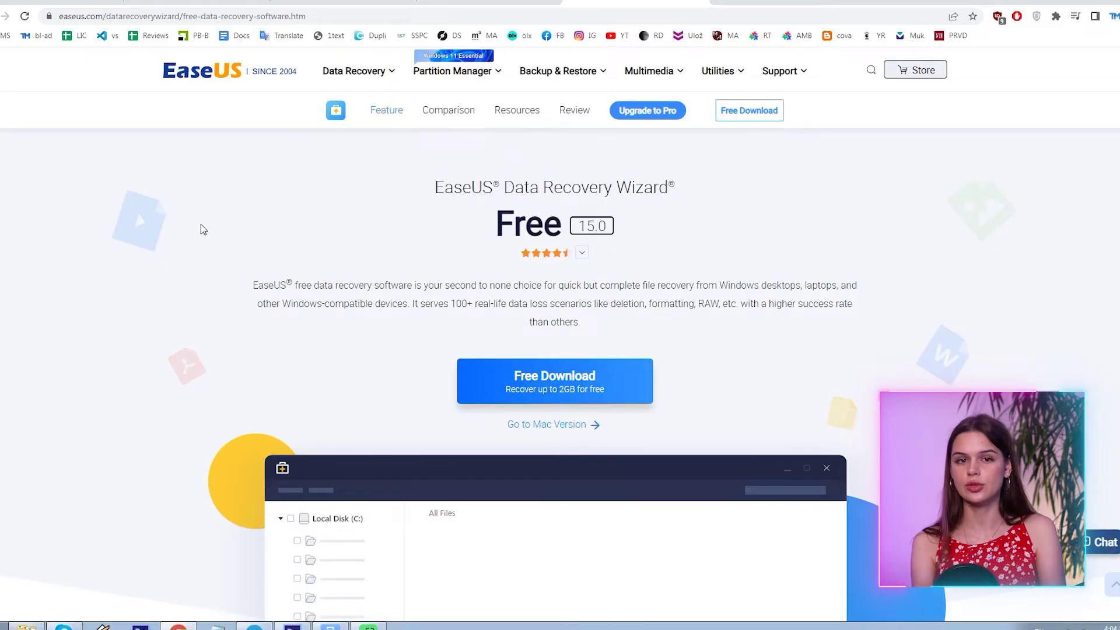
{"action": "scroll", "coordinate": [164, 225], "scroll_direction": "down", "scroll_amount": 1}
{"action": "scroll", "coordinate": [164, 220], "scroll_direction": "down", "scroll_amount": 4}
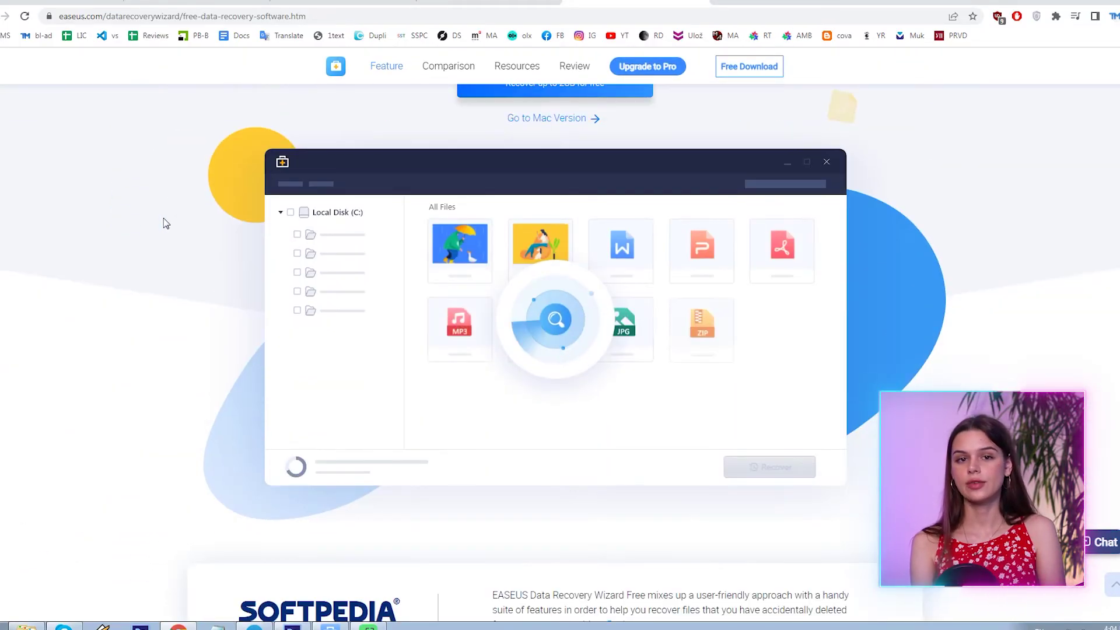
{"action": "scroll", "coordinate": [164, 221], "scroll_direction": "down", "scroll_amount": 4}
{"action": "scroll", "coordinate": [166, 223], "scroll_direction": "down", "scroll_amount": 20}
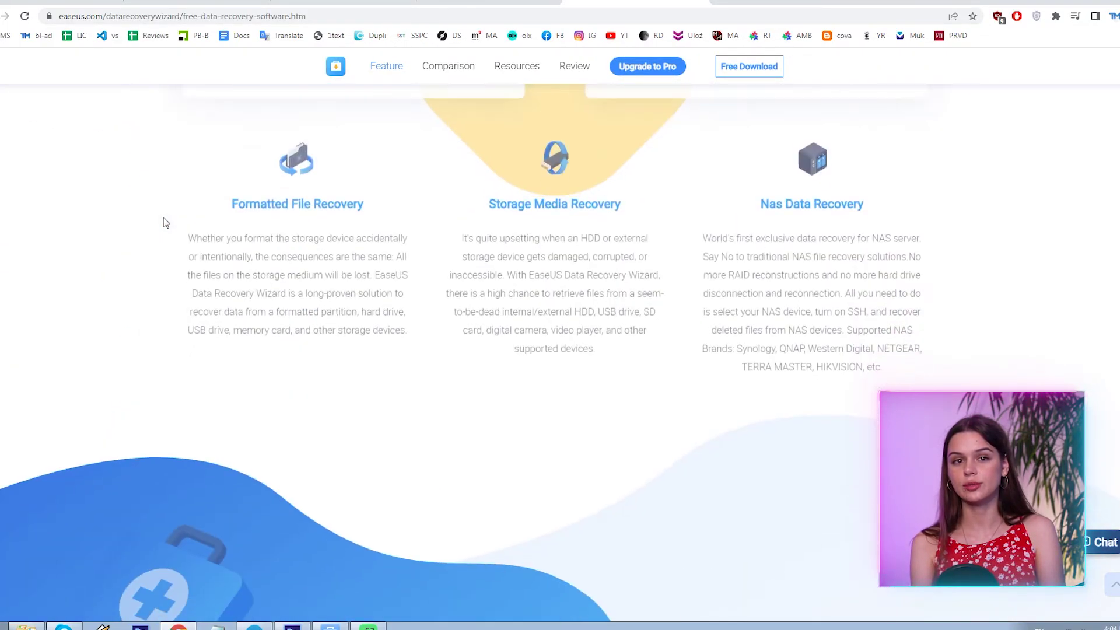
{"action": "scroll", "coordinate": [166, 223], "scroll_direction": "down", "scroll_amount": 20}
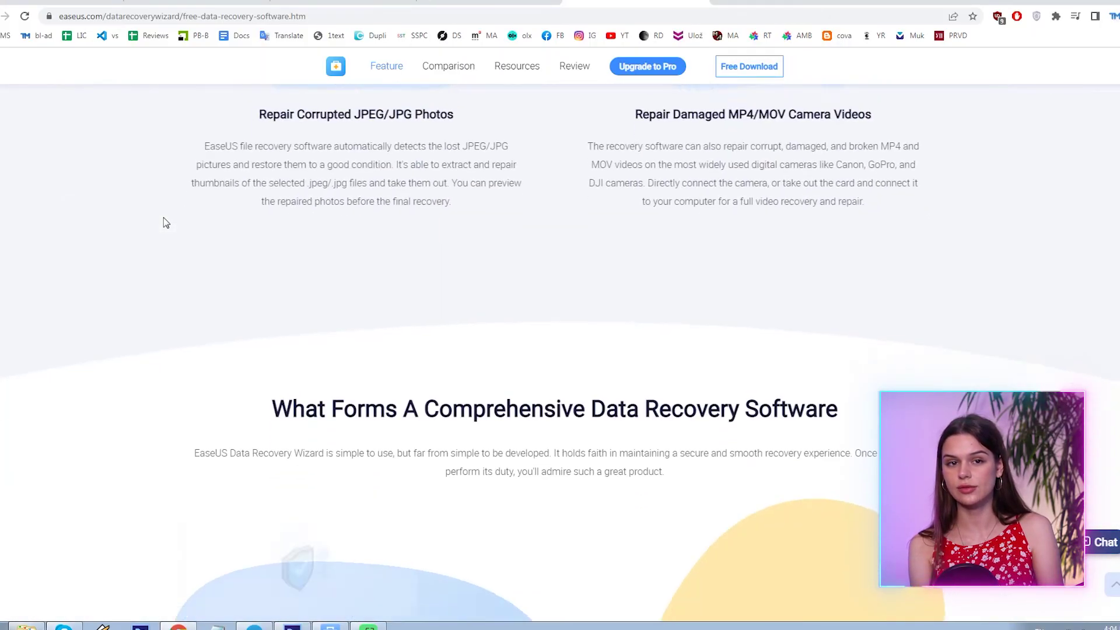
{"action": "scroll", "coordinate": [165, 223], "scroll_direction": "down", "scroll_amount": 8}
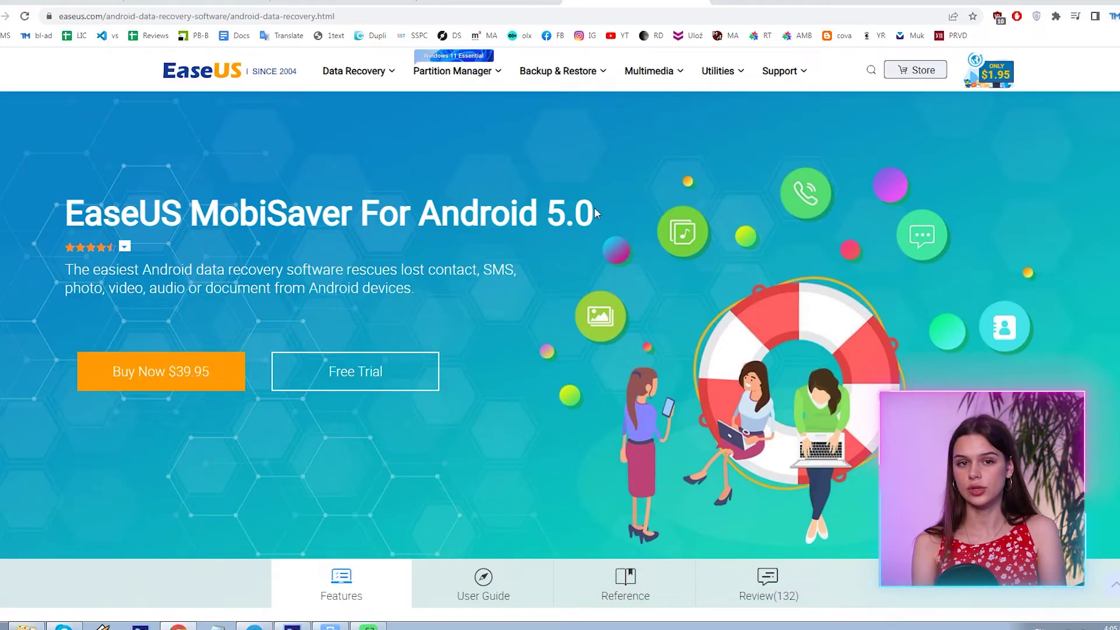
Highlight the MobiSaver for Android $39.95 Home/Personal Use price.
{"action": "scroll", "coordinate": [594, 208], "scroll_direction": "down", "scroll_amount": 2}
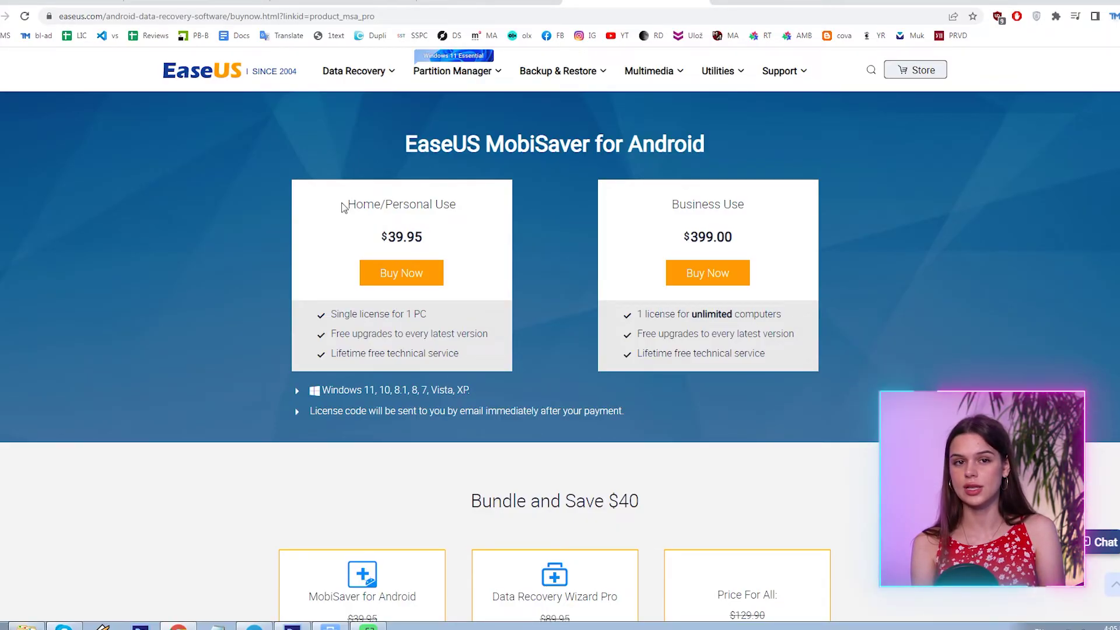
{"action": "left_click_drag", "start_coordinate": [446, 236], "coordinate": [450, 233]}
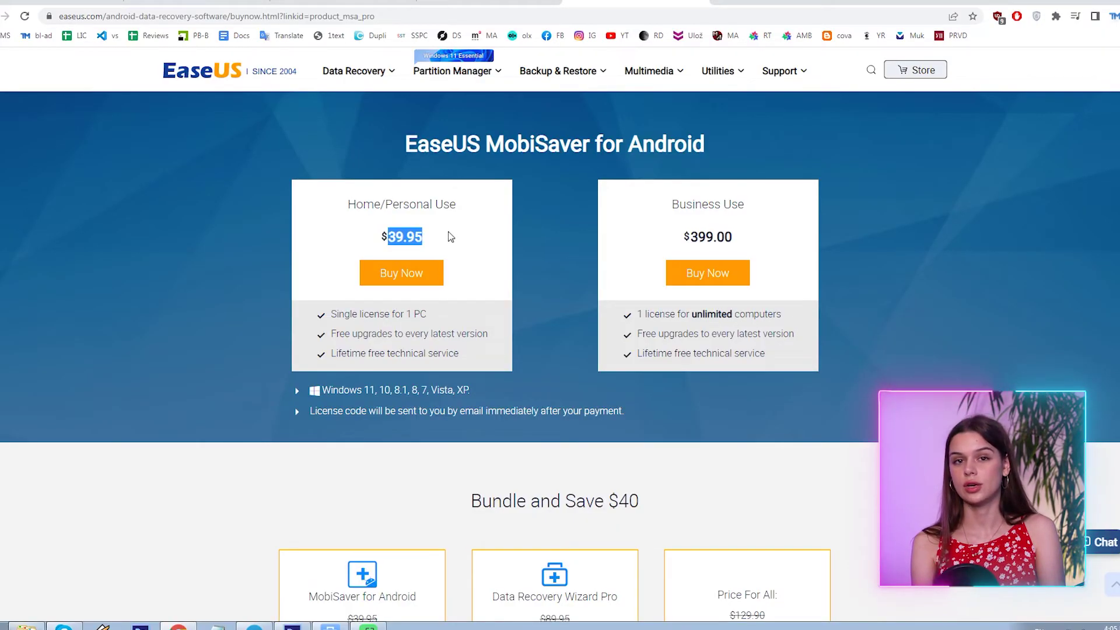